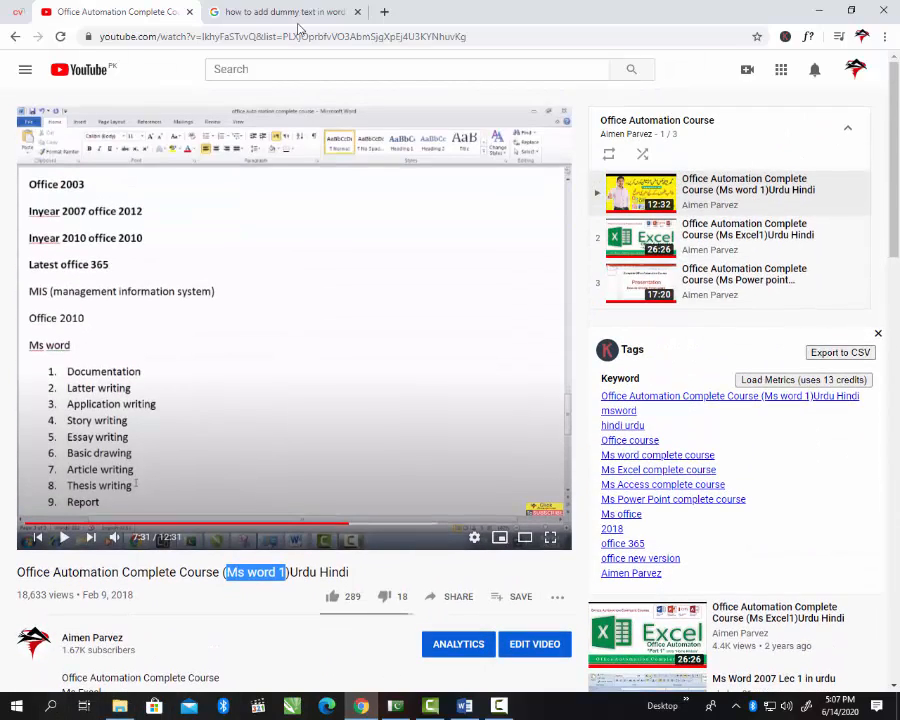
# Step: Open Windows search from the taskbar over the Office Automation course video
pyautogui.click(50, 706)
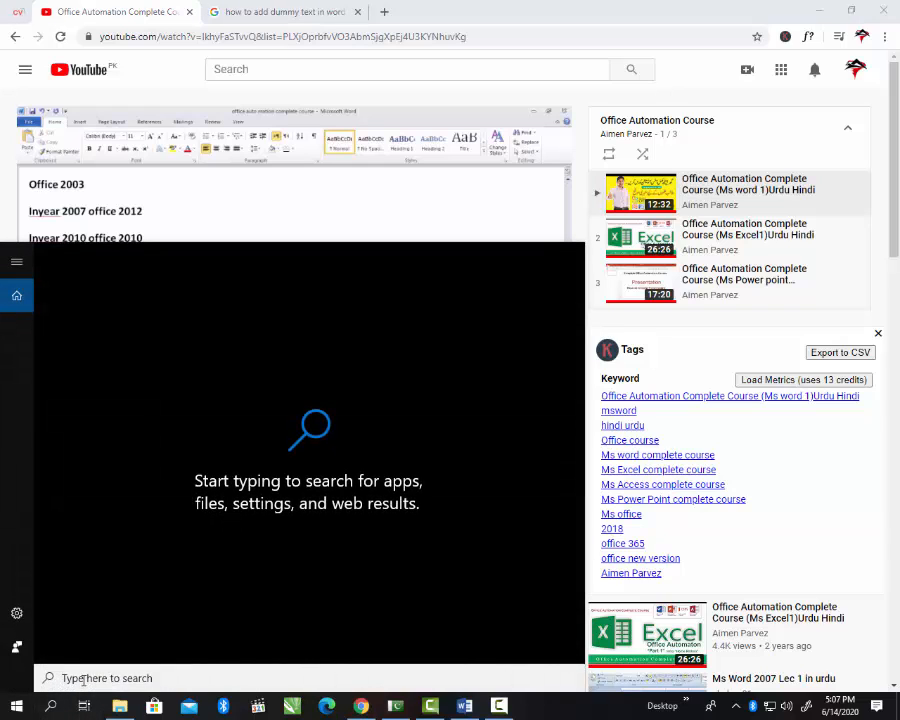
# Step: Launch Word 2013 by searching 'ms', then start a new blank document
pyautogui.write('ms')
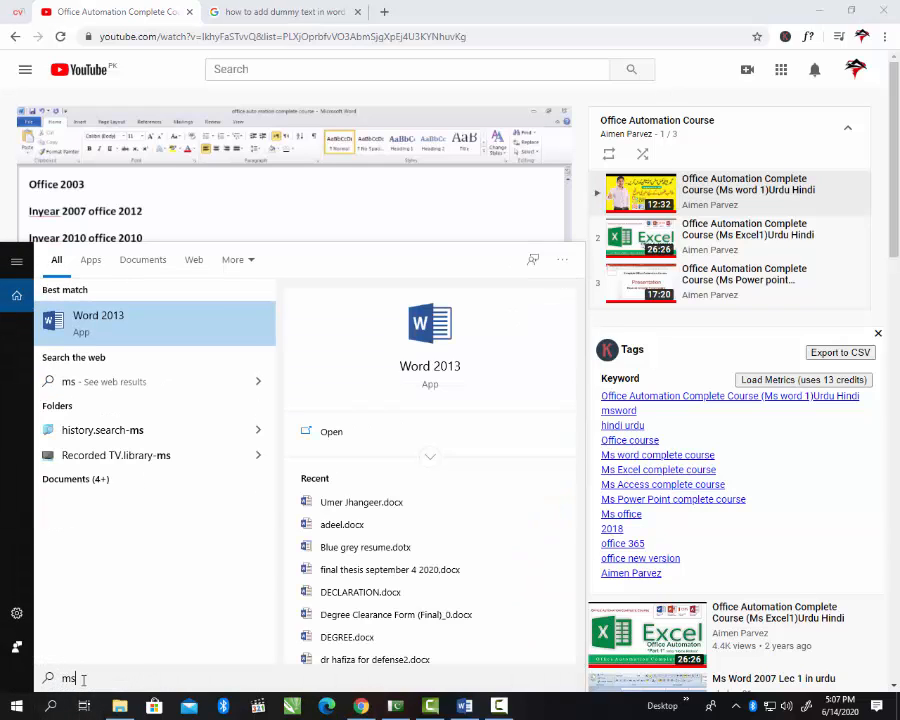
pyautogui.press('Escape')
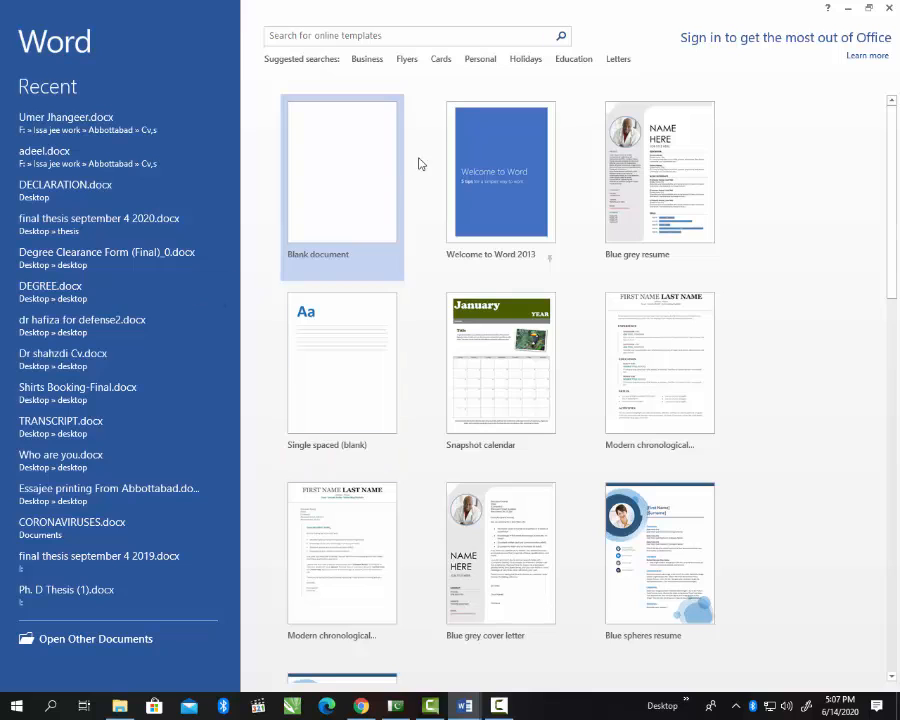
pyautogui.click(325, 235)
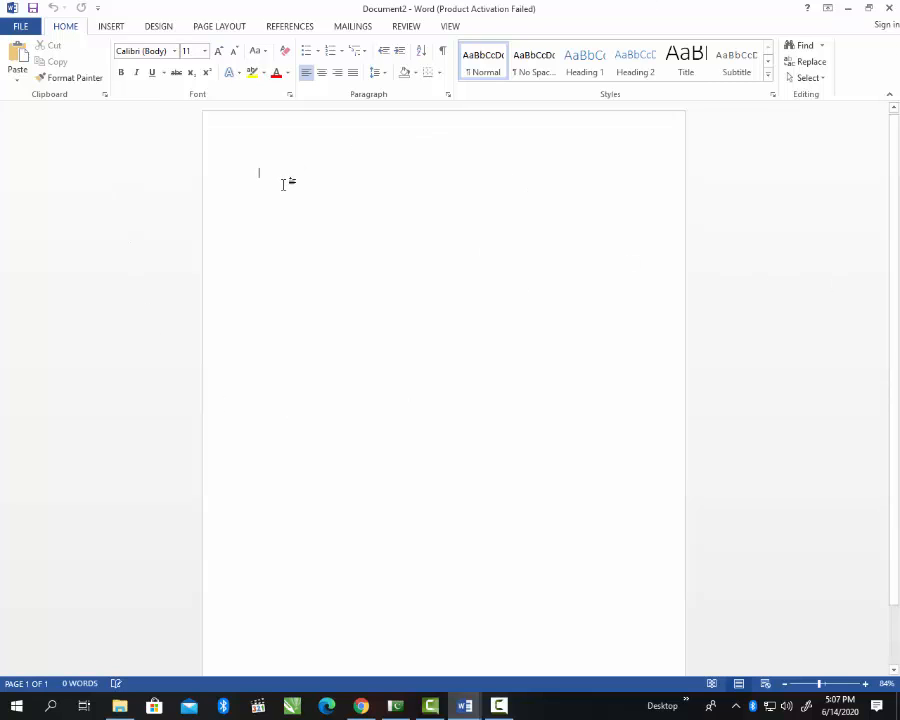
# Step: Paste the Lorem ipsum paragraph six times, totalling 174 words
pyautogui.write('Lorem ipsum dolor sit amet, consectetuer adipiscing elit. Maecenas porttitor congue massa. Fusce posuere, magna sed pulvinar ultricies, purus lectus malesuada libero, sit amet commodo magna eros quis urna.')
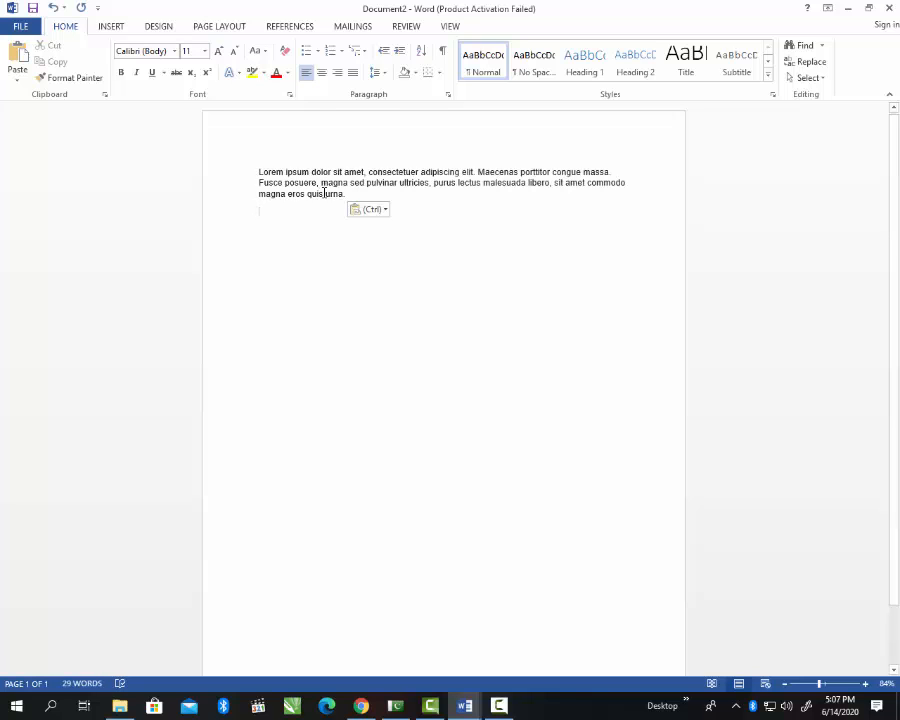
pyautogui.hotkey('ctrl', 'v')
pyautogui.hotkey('ctrl', 'v')
pyautogui.hotkey('ctrl', 'v')
pyautogui.hotkey('ctrl', 'v')
pyautogui.hotkey('ctrl', 'v')
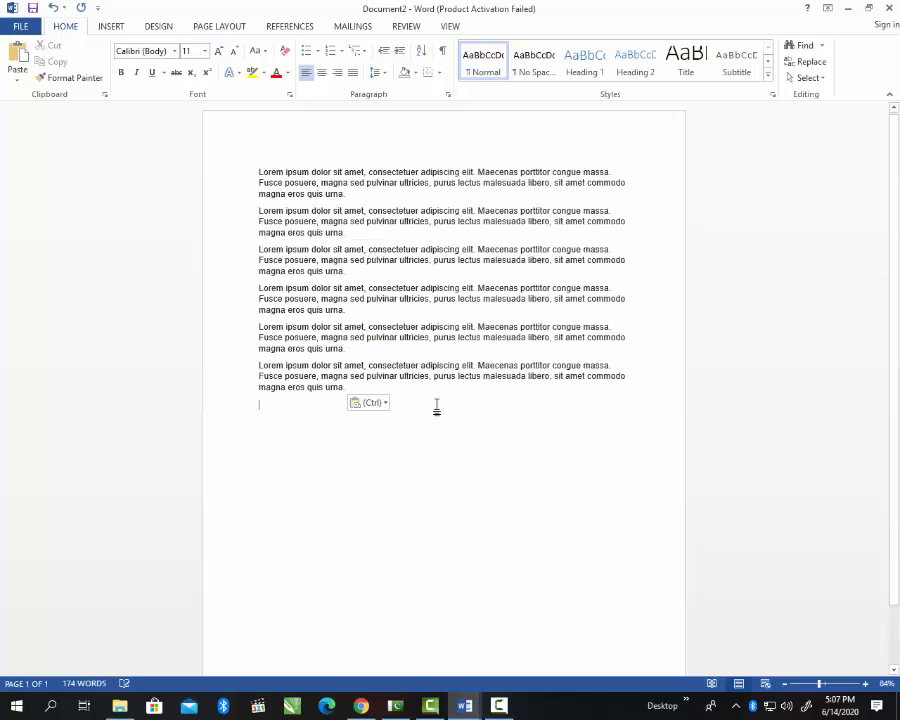
pyautogui.press('Escape')
# Step: Cut the first Lorem ipsum paragraph and paste it onto the empty last line
pyautogui.moveTo(346, 193); pyautogui.dragTo(311, 183)
pyautogui.click(242, 190)
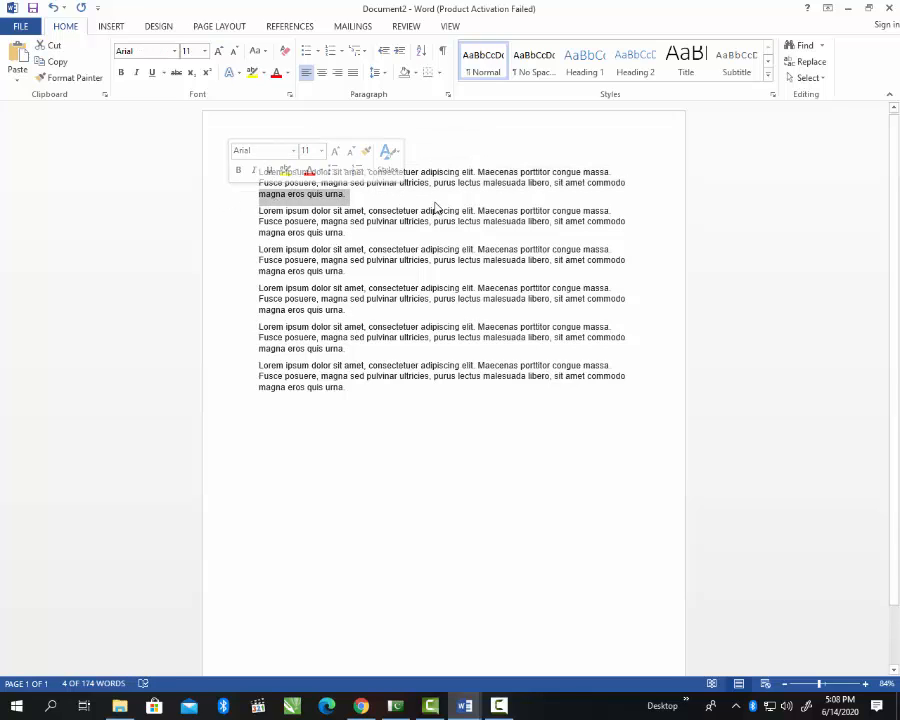
pyautogui.click(345, 192)
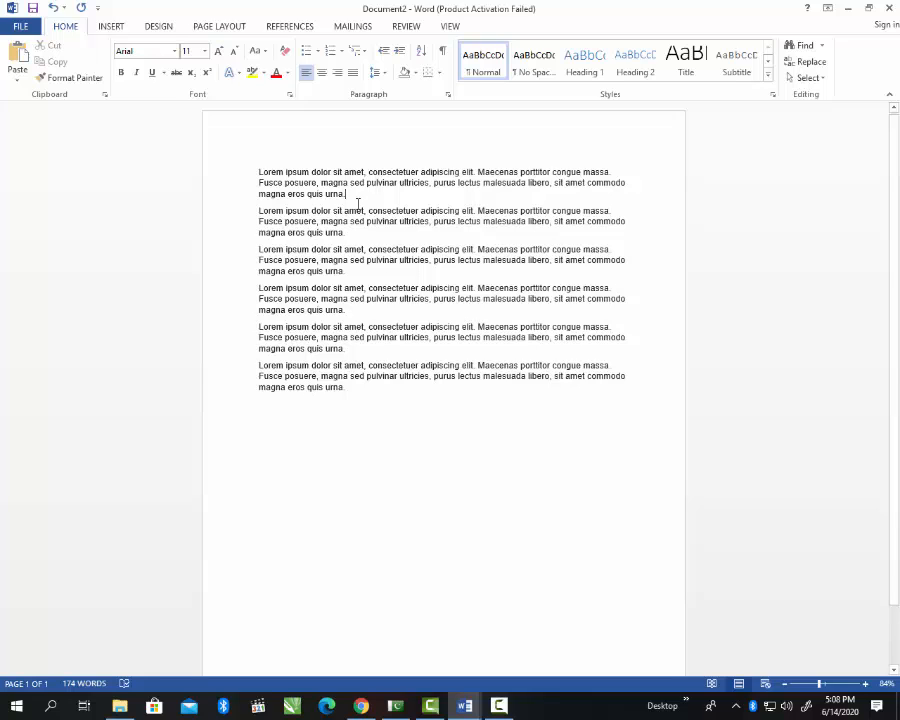
pyautogui.keyDown('shift'); pyautogui.click(258, 172); pyautogui.keyUp('shift')
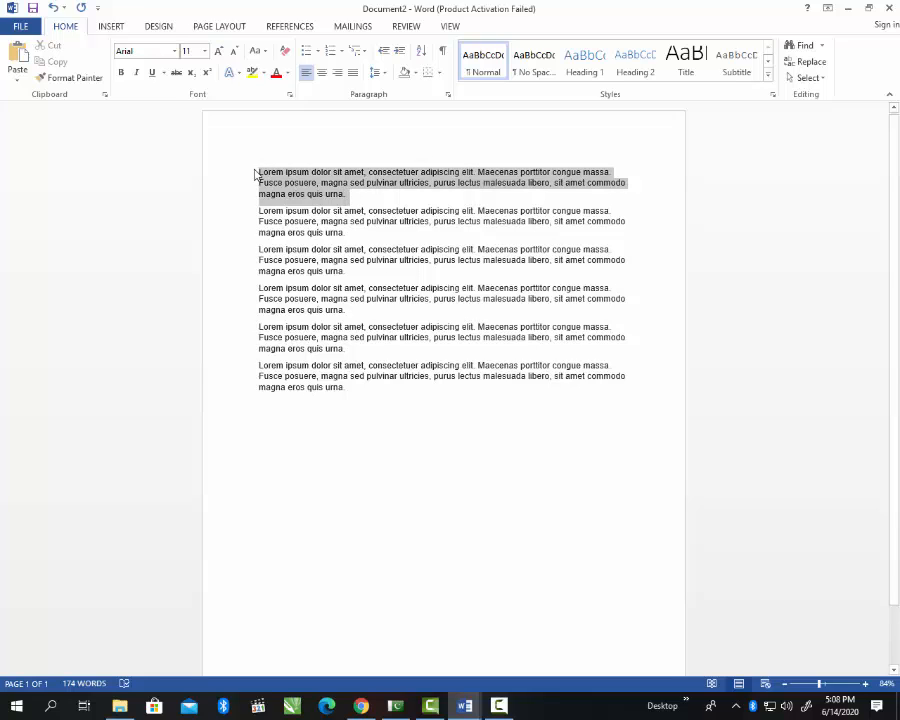
pyautogui.click(321, 185)
pyautogui.moveTo(349, 192)
pyautogui.mouseDown()
pyautogui.moveTo(264, 173)
pyautogui.moveTo(330, 180)
pyautogui.moveTo(362, 195)
pyautogui.mouseUp()
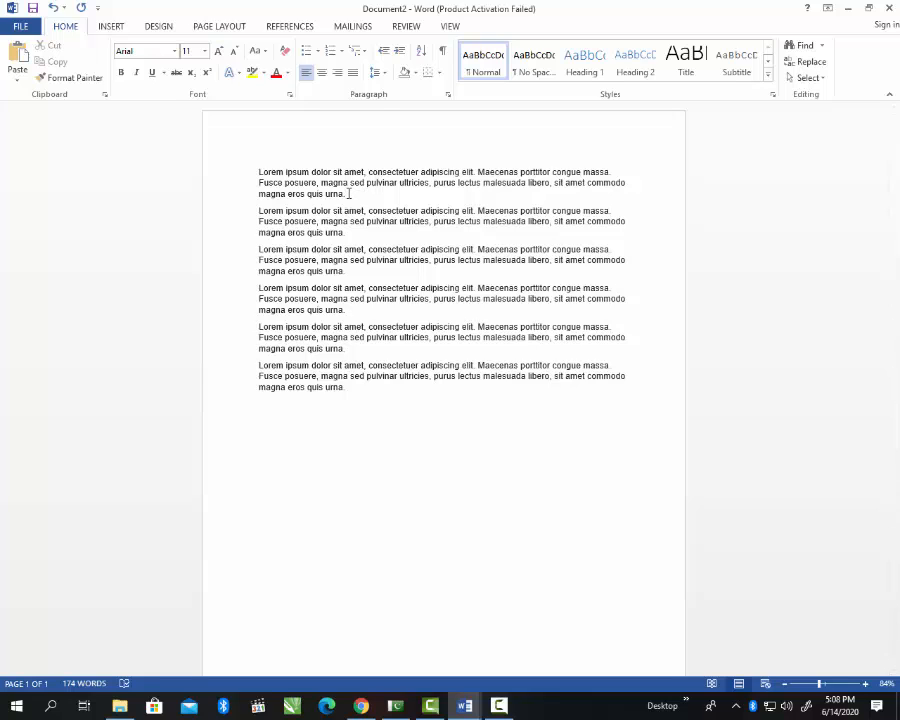
pyautogui.moveTo(345, 192); pyautogui.dragTo(256, 174)
pyautogui.hotkey('ctrl', 'c')
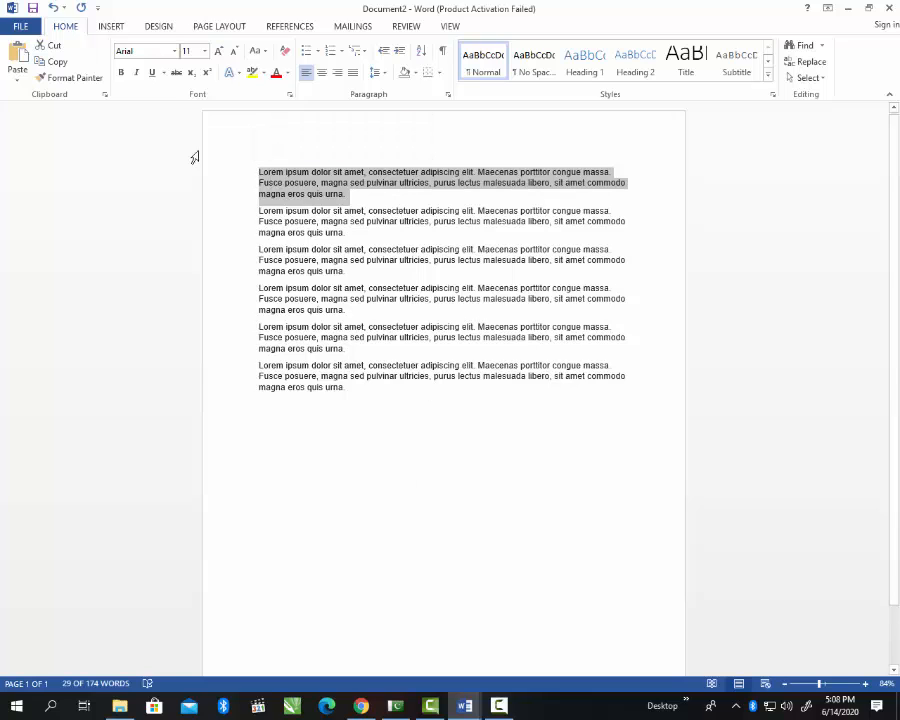
pyautogui.click(52, 46)
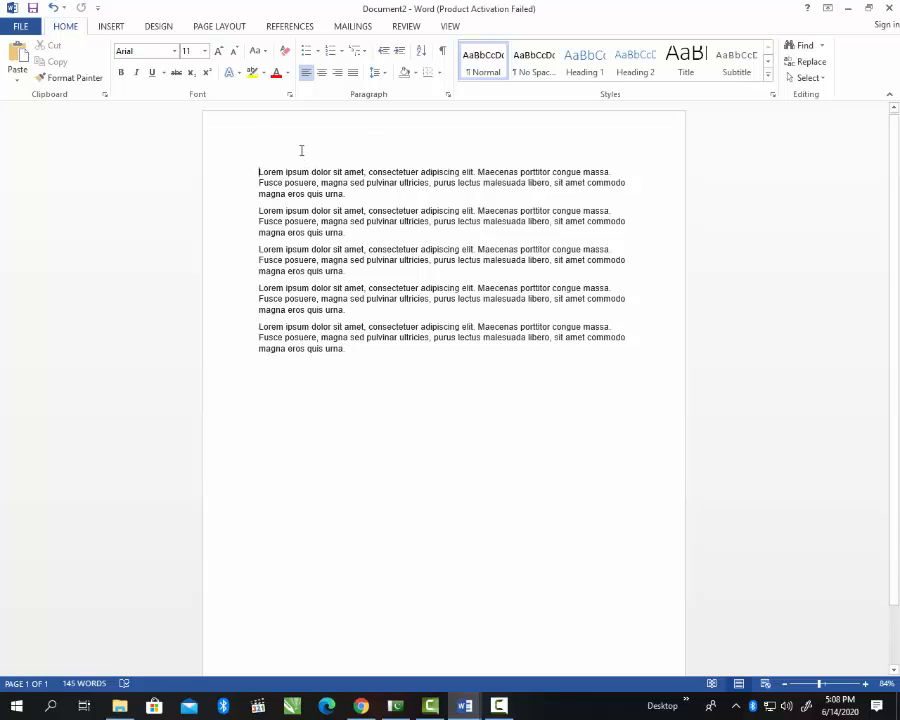
pyautogui.click(266, 468)
pyautogui.hotkey('ctrl', 'v')
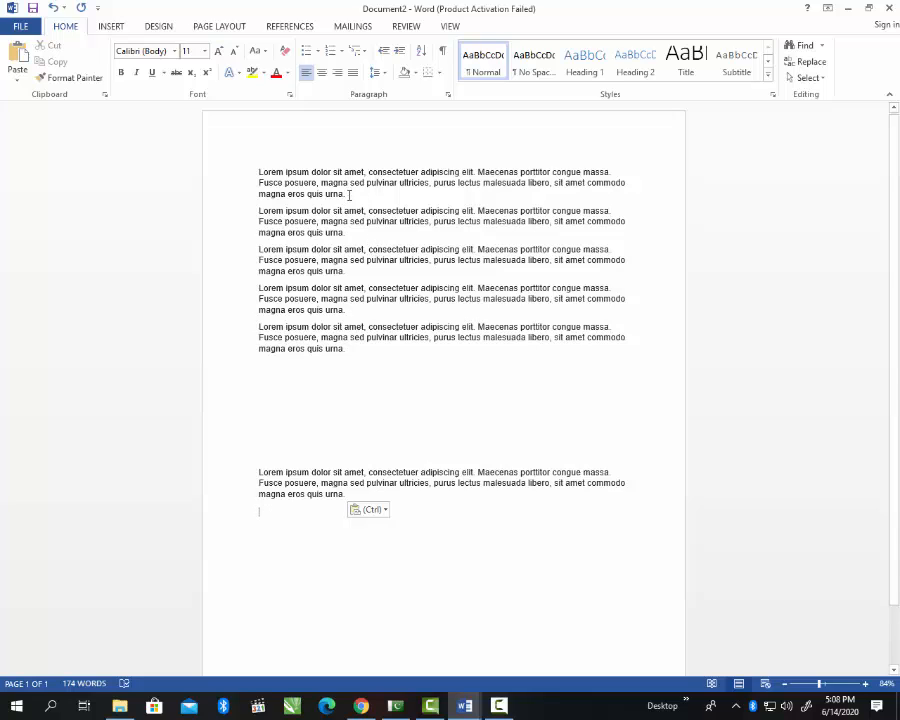
# Step: Insert '1.' before 'Lorem' at the start of the first paragraph
pyautogui.moveTo(346, 193); pyautogui.dragTo(268, 173)
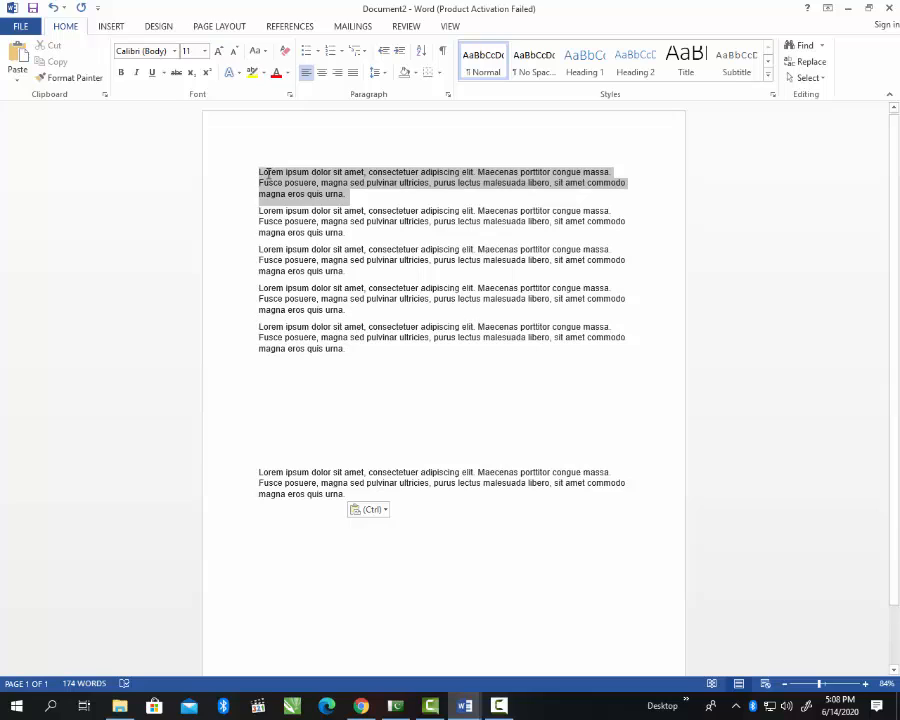
pyautogui.click(261, 173)
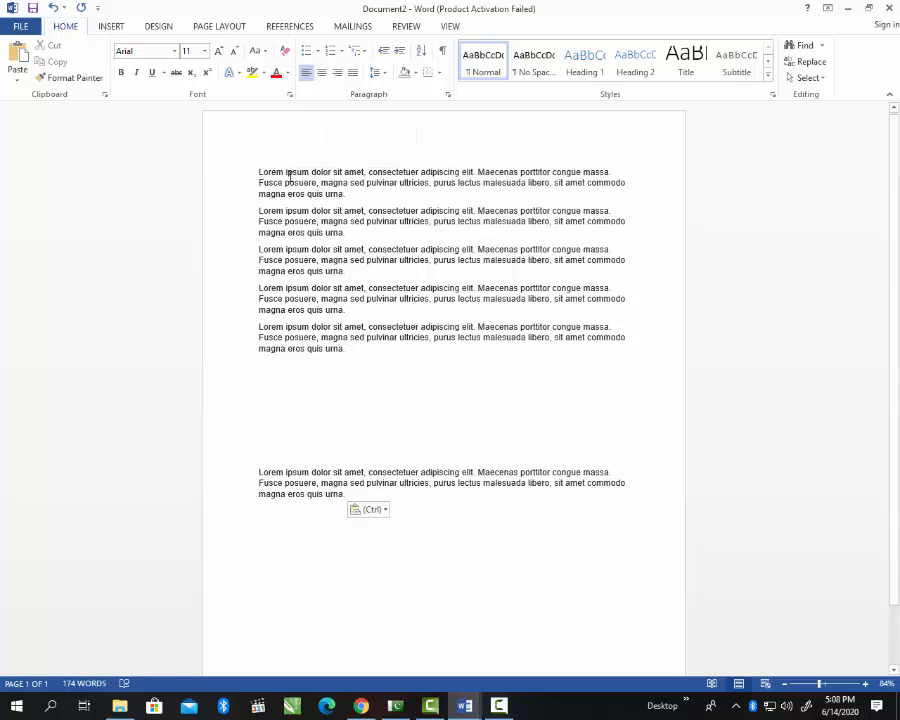
pyautogui.write('1.')
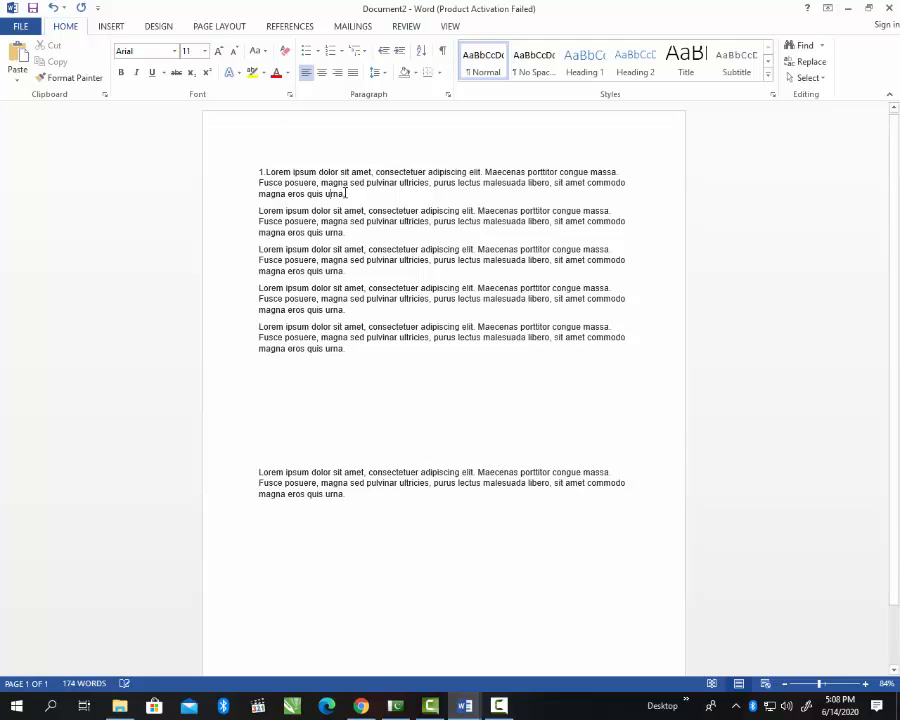
# Step: Copy the whole '1.' paragraph and put the caret below the last paragraph
pyautogui.moveTo(346, 193); pyautogui.dragTo(255, 161)
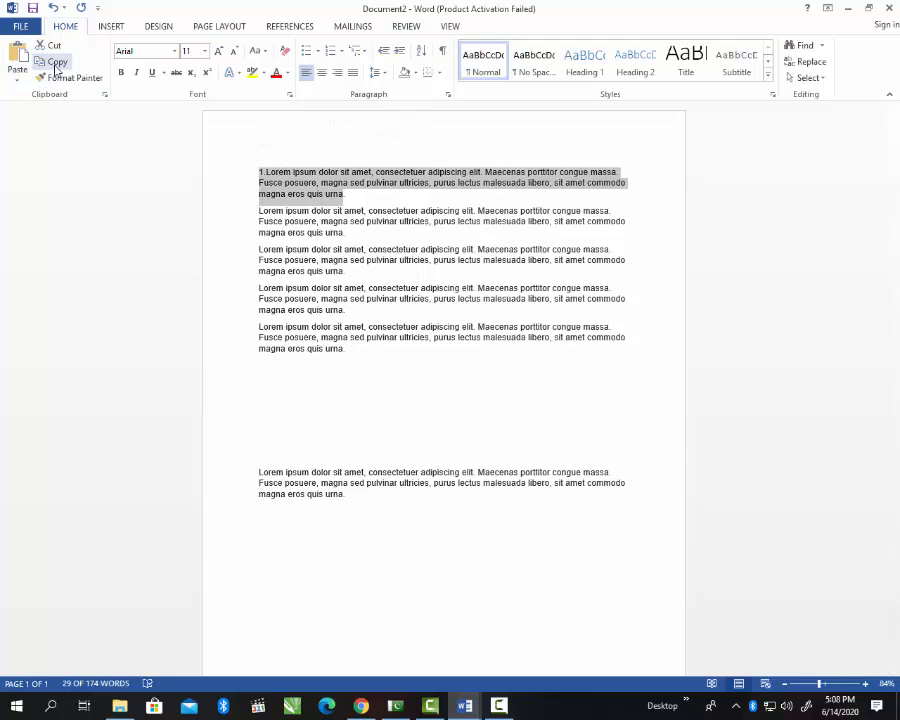
pyautogui.click(55, 64)
pyautogui.click(262, 530)
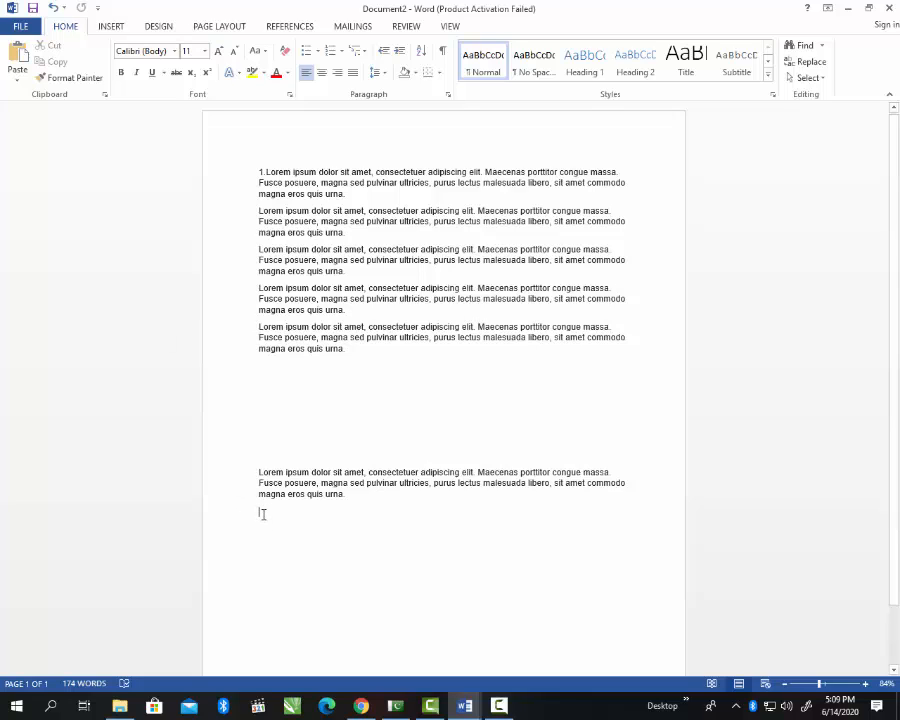
# Step: Paste the '1.' paragraph at the end with Keep Source Formatting
pyautogui.click(17, 73)
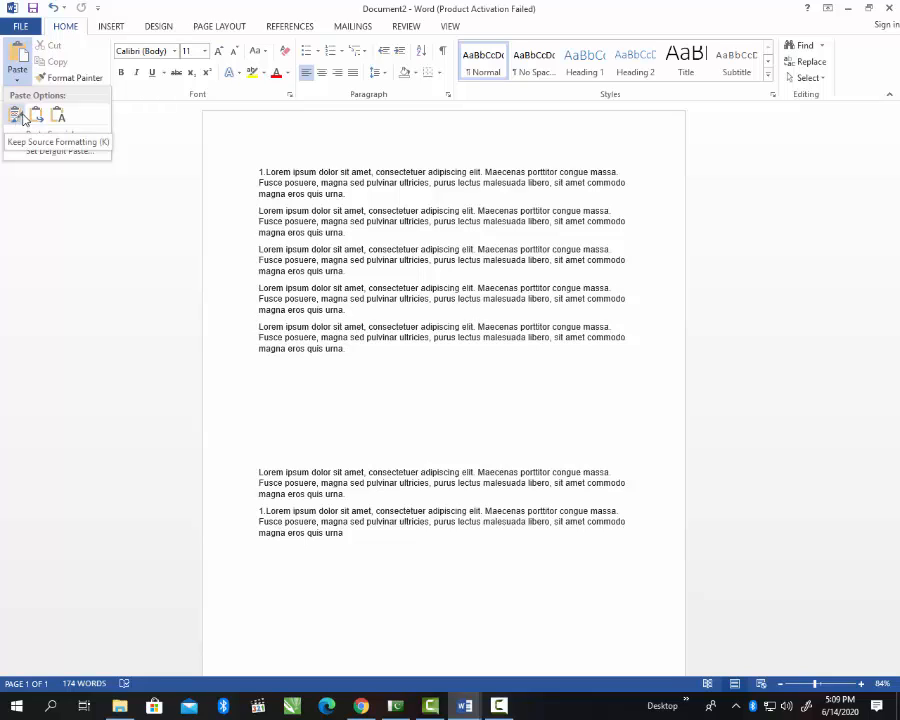
pyautogui.click(22, 117)
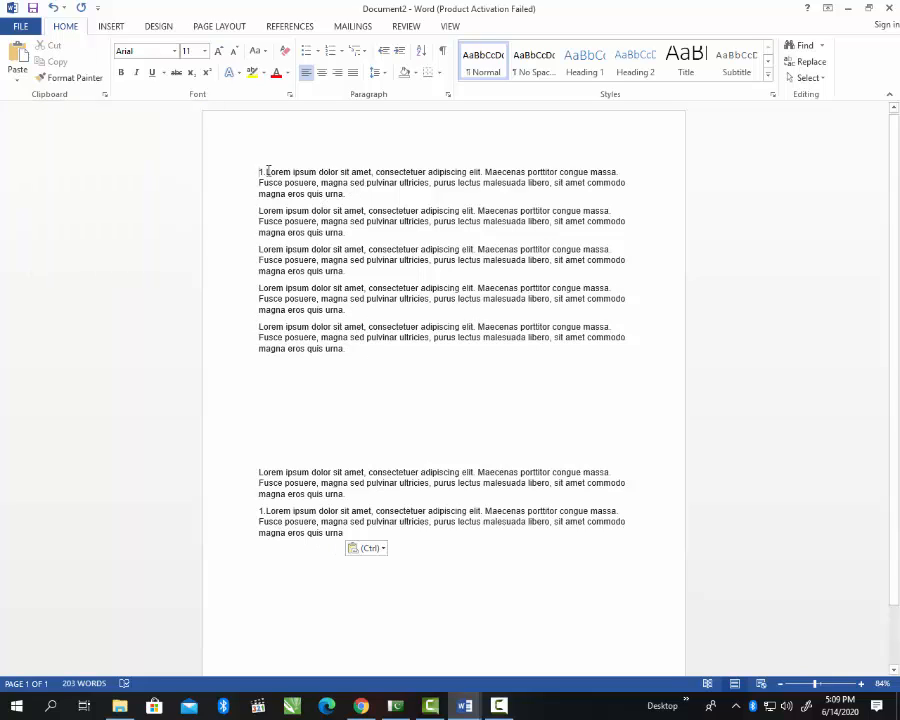
pyautogui.moveTo(267, 172); pyautogui.dragTo(372, 171)
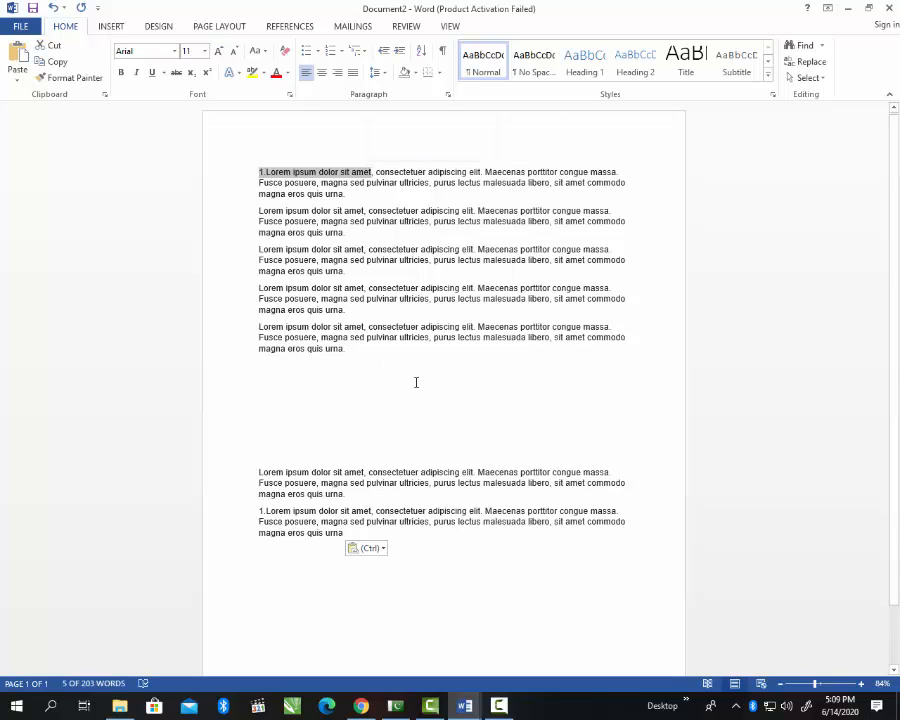
pyautogui.click(121, 73)
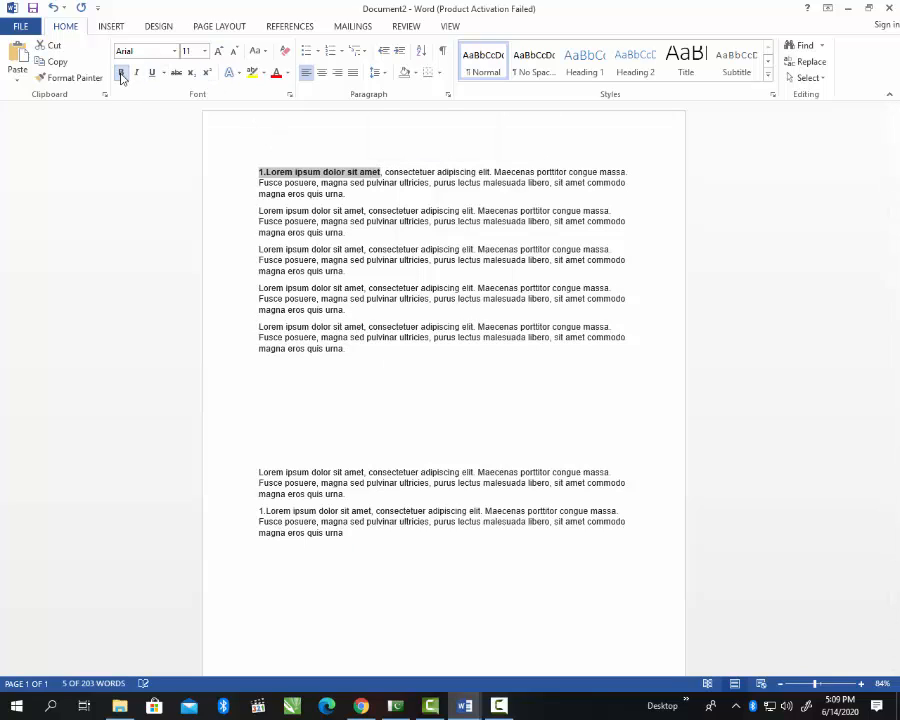
pyautogui.click(205, 54)
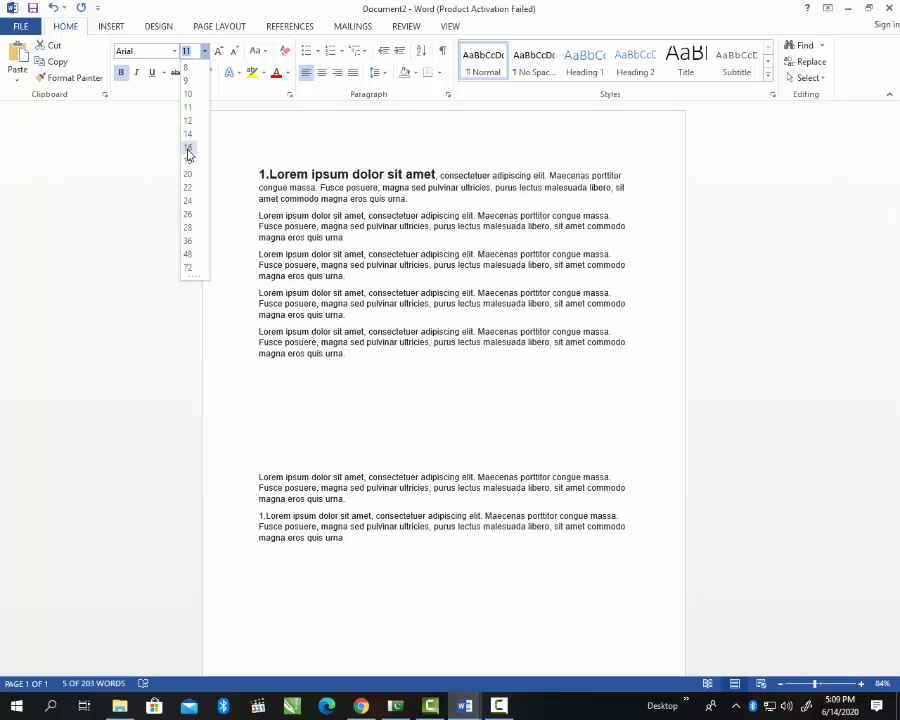
pyautogui.click(188, 150)
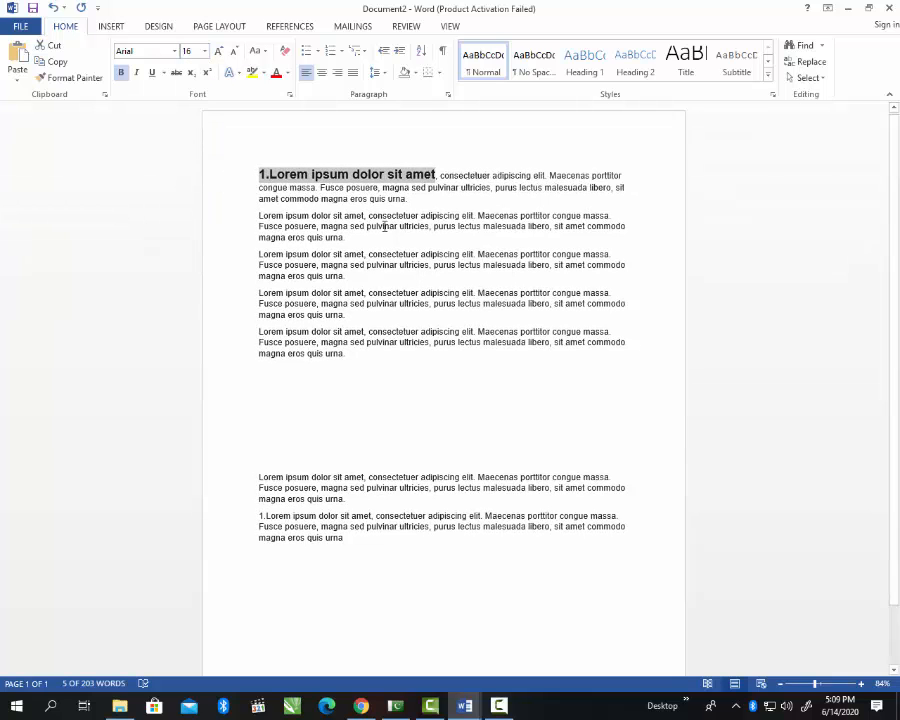
pyautogui.click(413, 401)
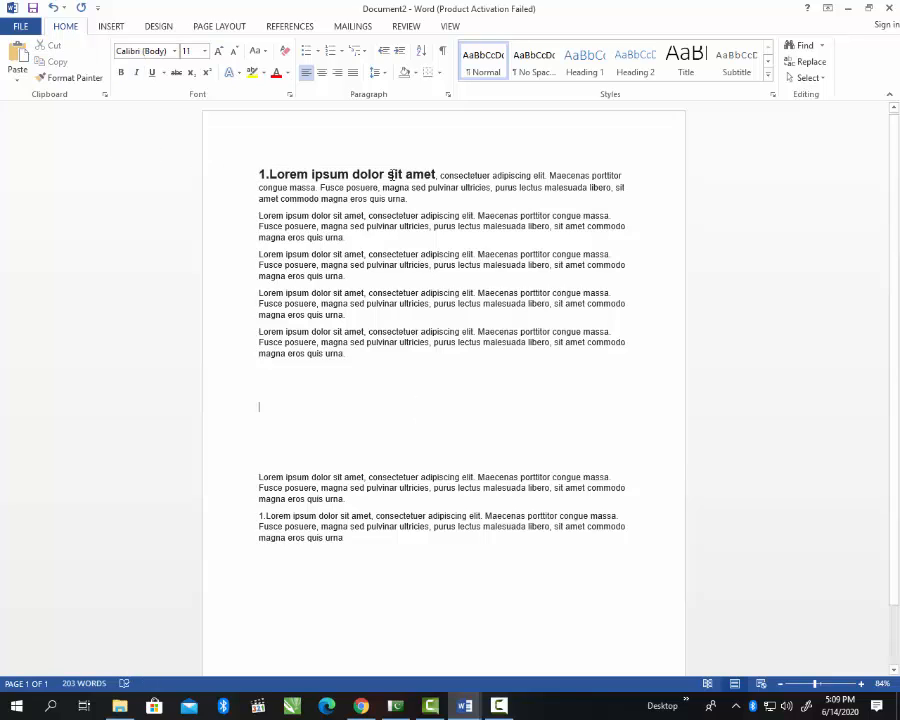
pyautogui.click(437, 175)
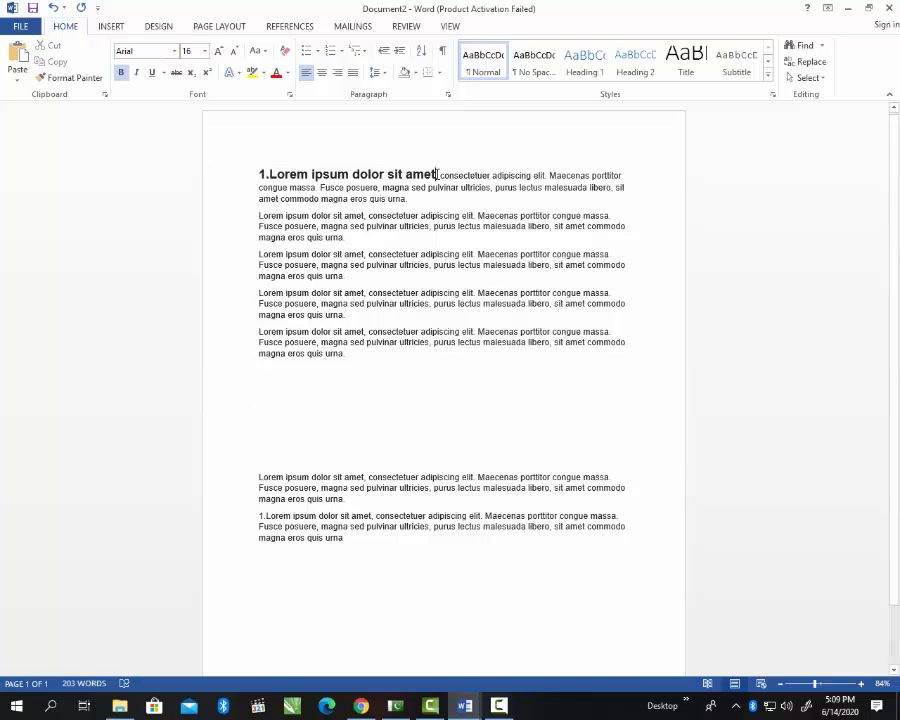
pyautogui.tripleClick(394, 312)
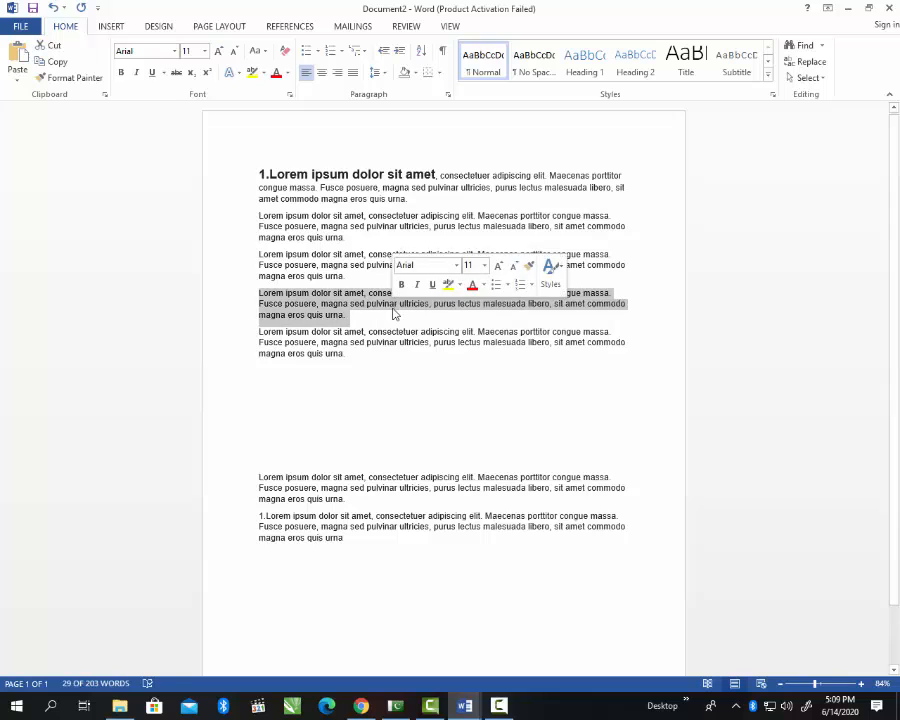
pyautogui.click(204, 51)
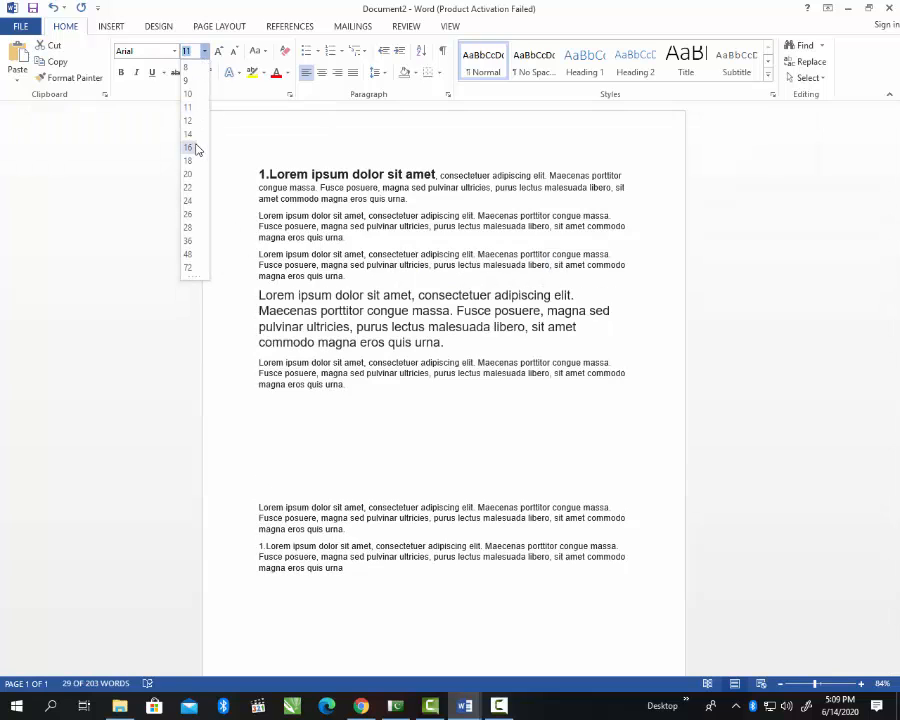
pyautogui.click(457, 240)
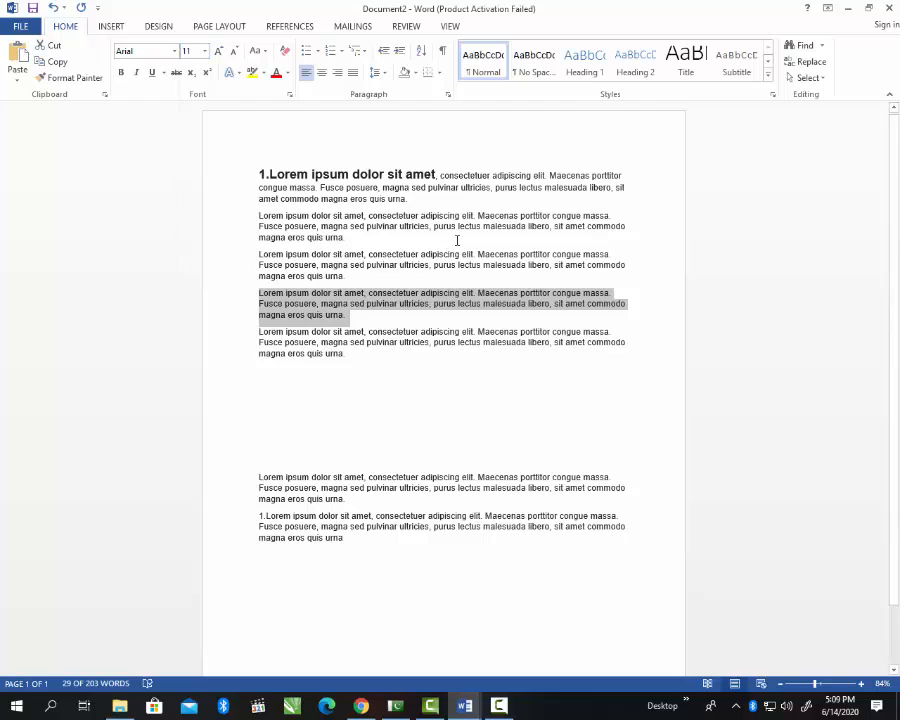
pyautogui.click(404, 247)
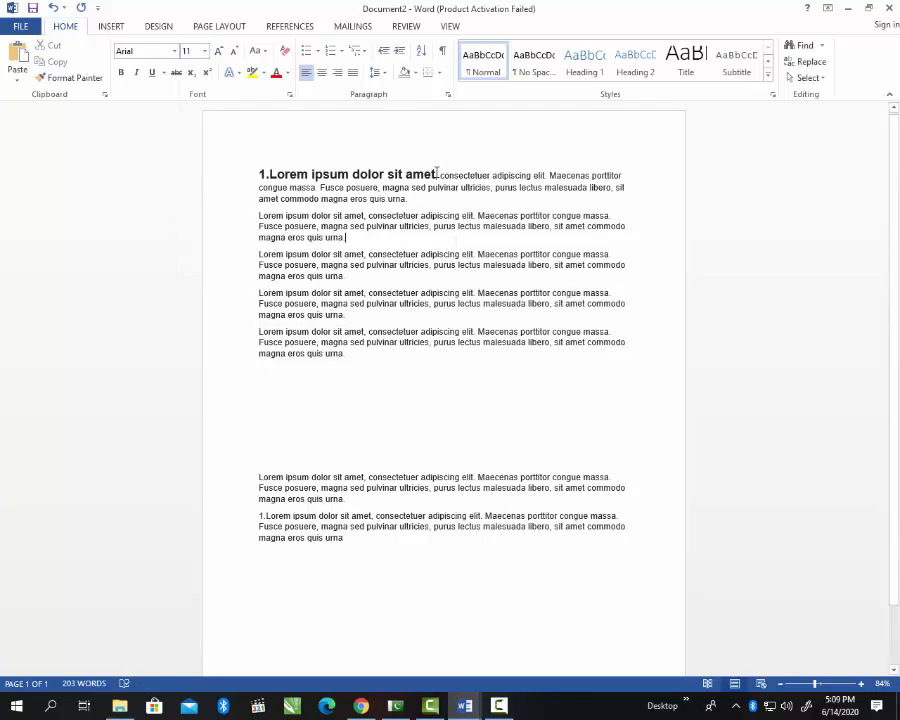
pyautogui.moveTo(437, 173); pyautogui.dragTo(265, 172)
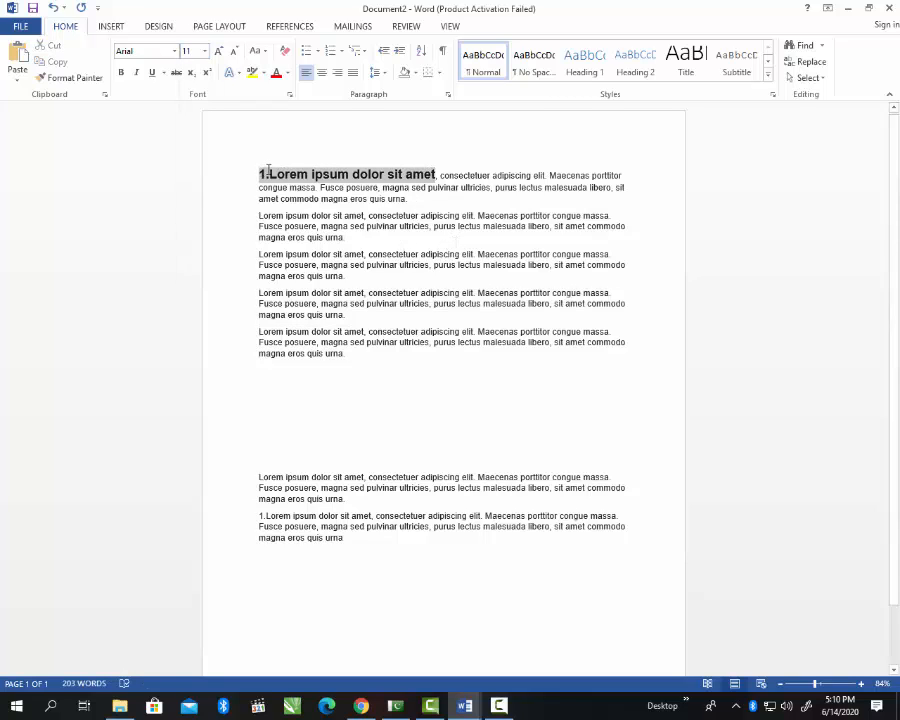
pyautogui.click(271, 174)
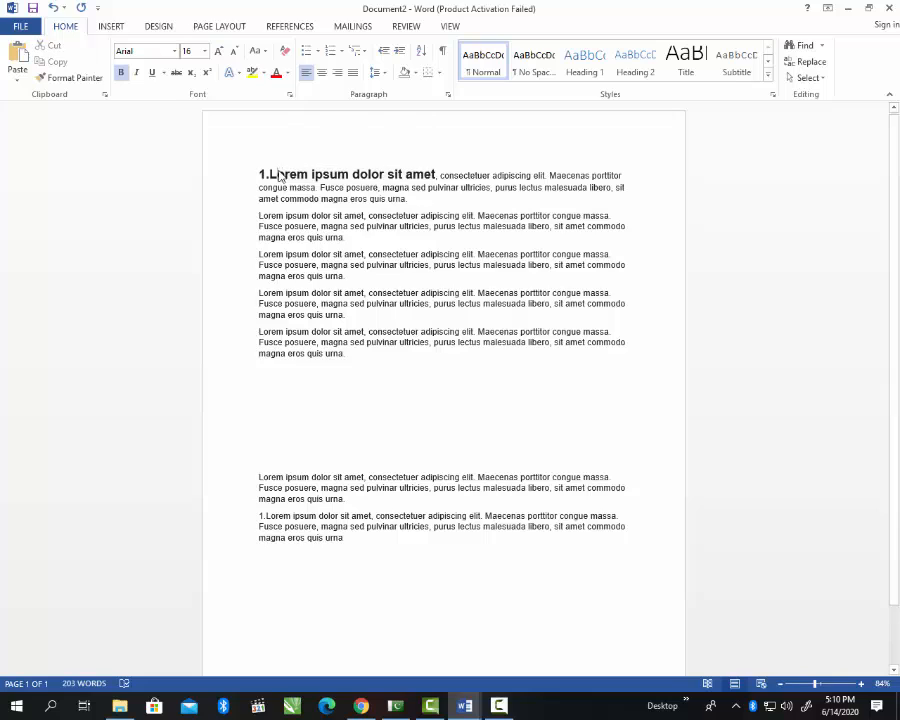
pyautogui.tripleClick(353, 175)
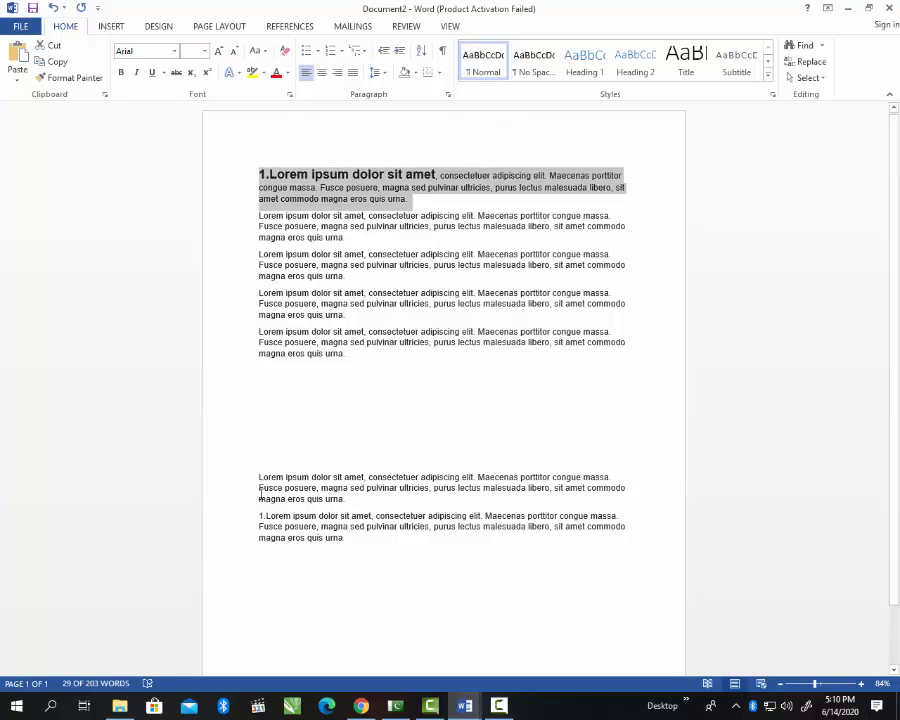
pyautogui.click(352, 224)
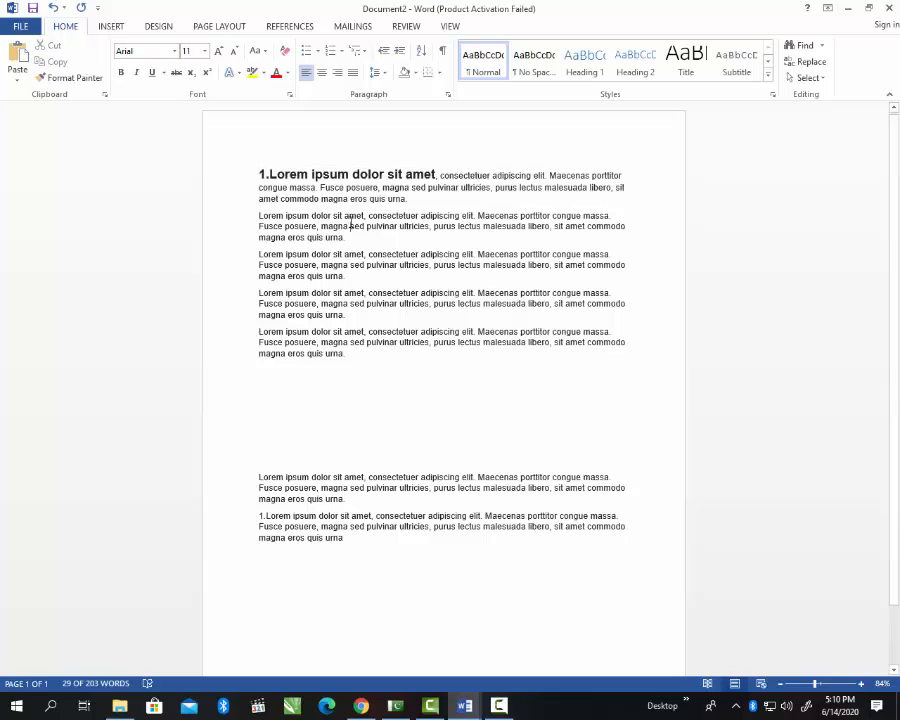
pyautogui.click(316, 174)
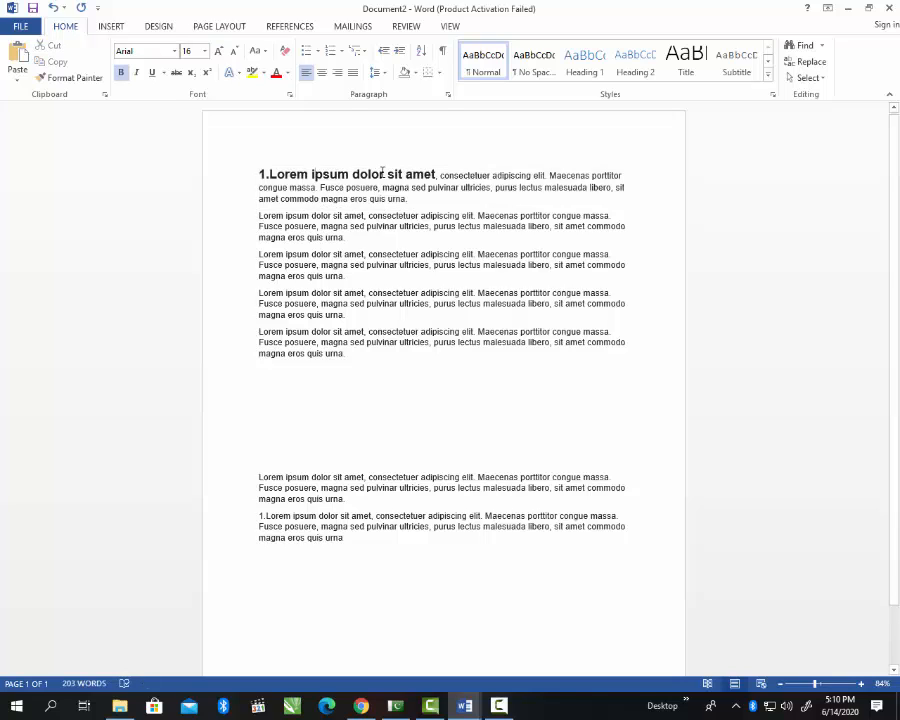
pyautogui.moveTo(382, 174); pyautogui.dragTo(314, 175)
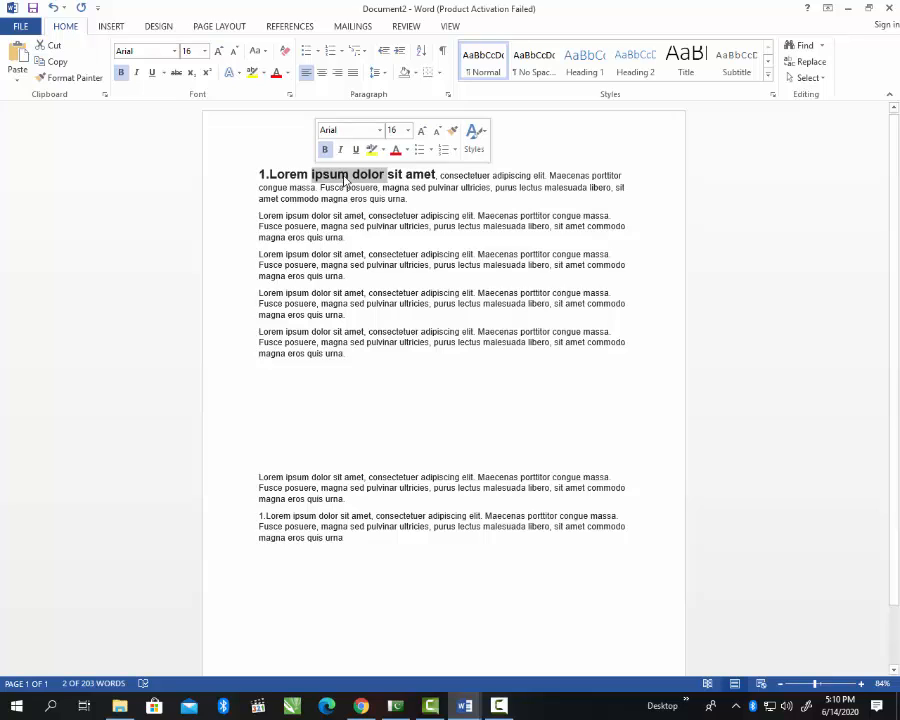
# Step: Format-paint the bold 16pt heading style onto '1.Lorem ipsum dolor sit amet, consectetuer' in the last paragraph
pyautogui.click(53, 80)
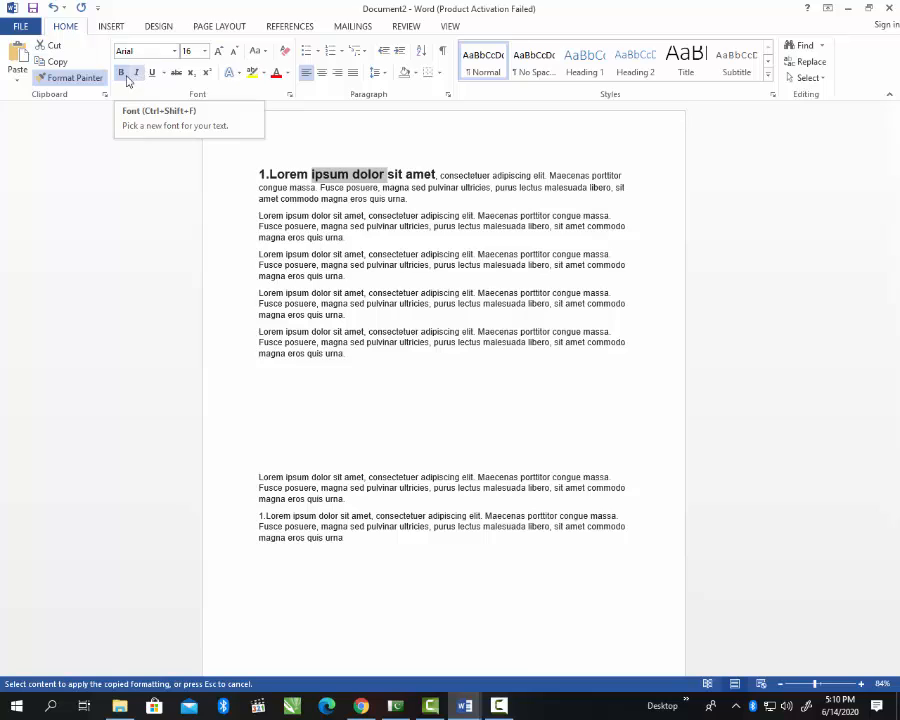
pyautogui.click(424, 515)
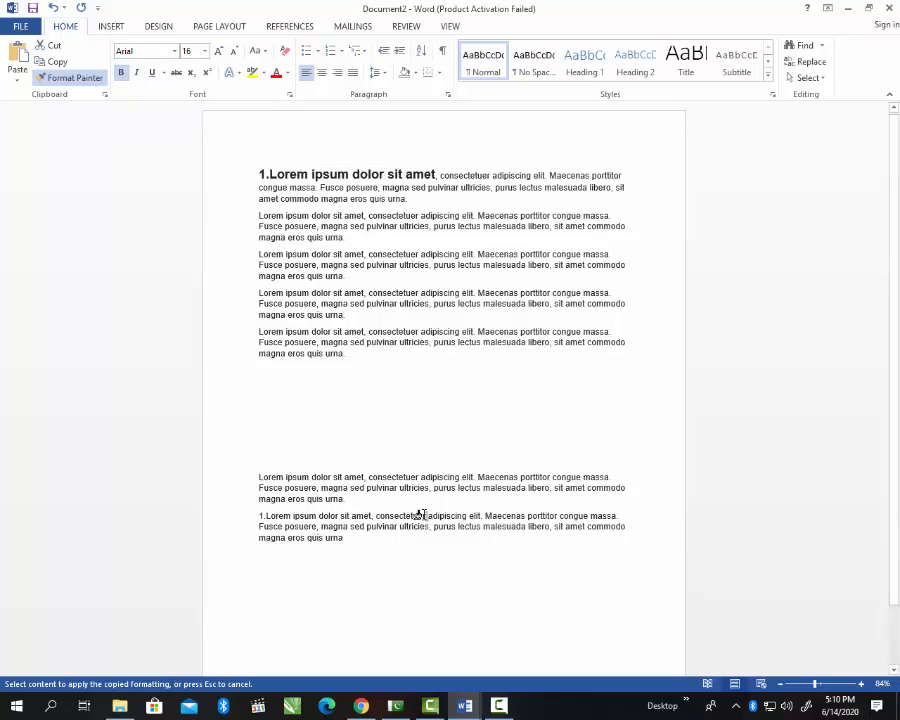
pyautogui.moveTo(422, 515); pyautogui.dragTo(254, 512)
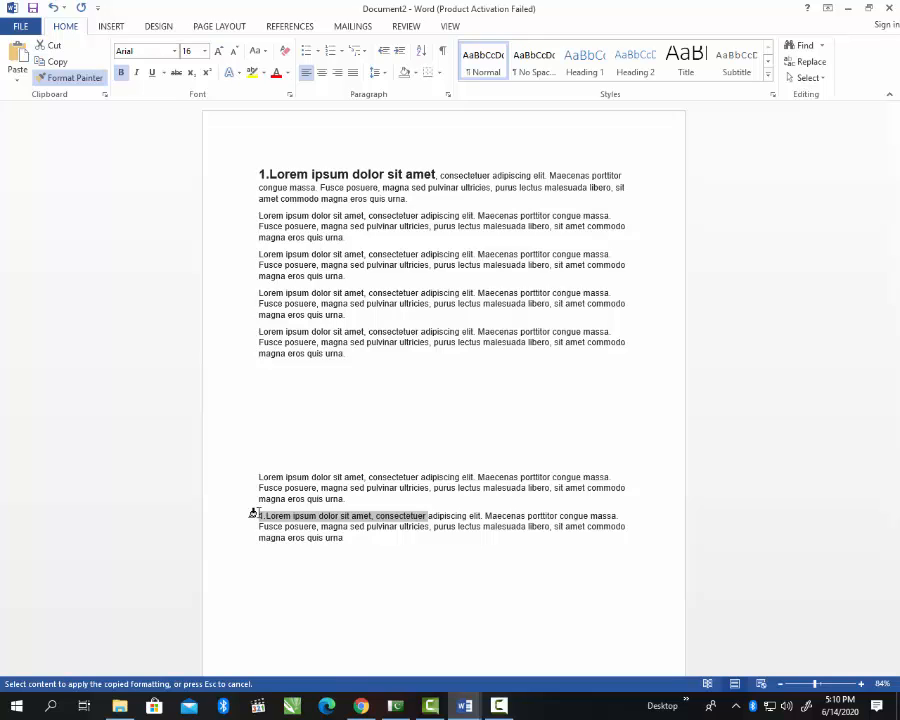
pyautogui.moveTo(258, 513); pyautogui.dragTo(258, 517)
pyautogui.moveTo(253, 517); pyautogui.dragTo(253, 517)
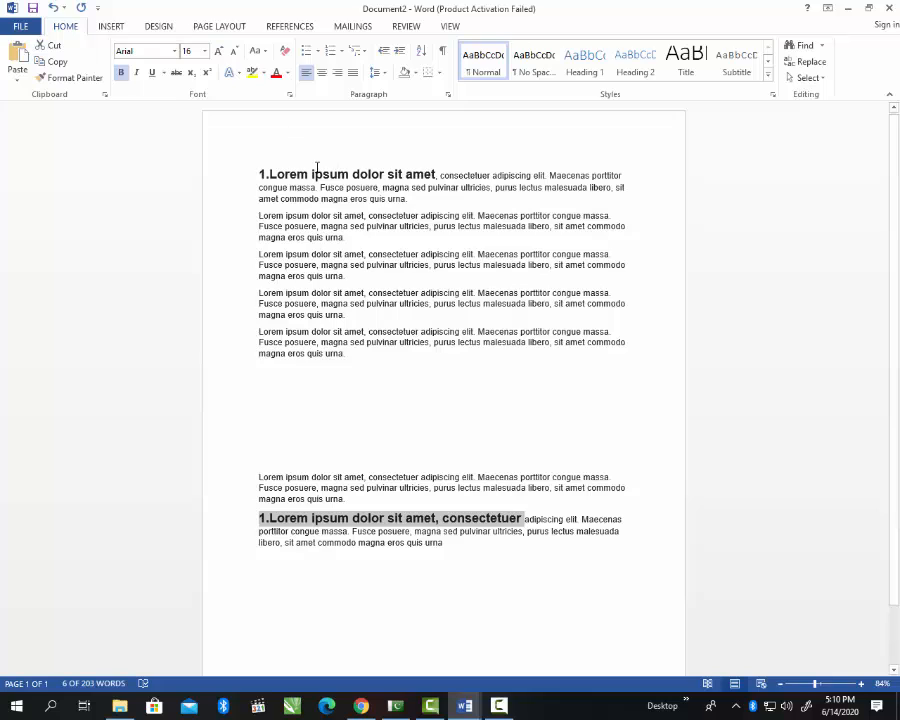
pyautogui.click(398, 521)
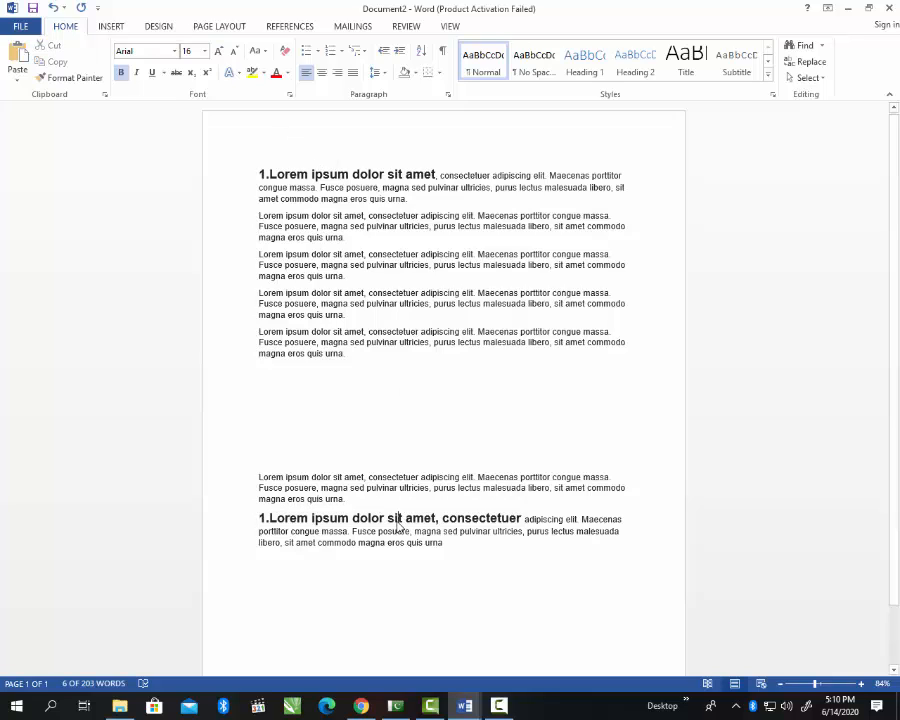
pyautogui.click(427, 477)
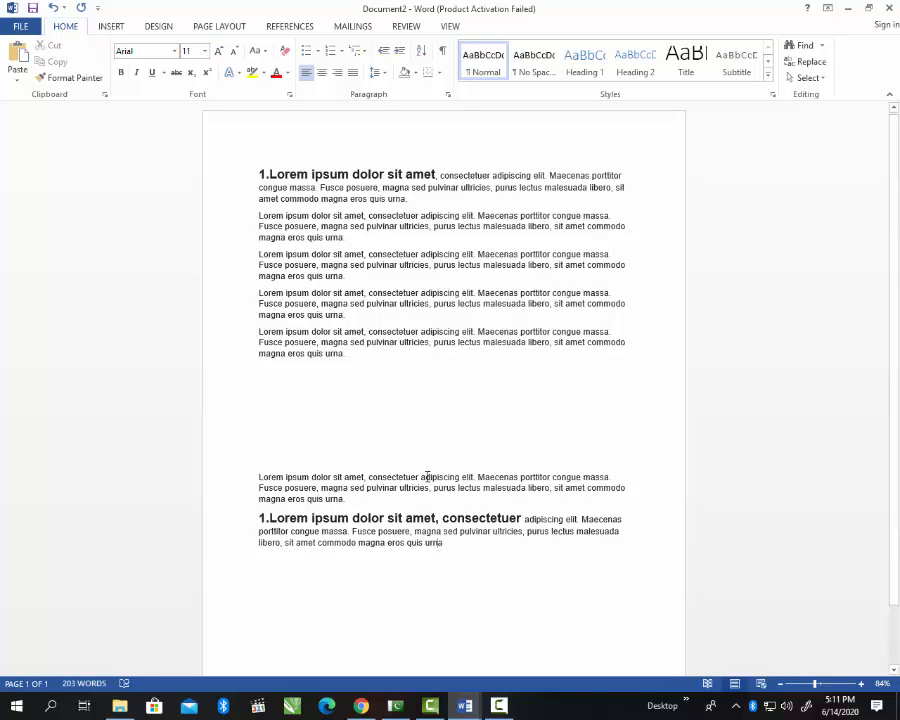
pyautogui.tripleClick(378, 293)
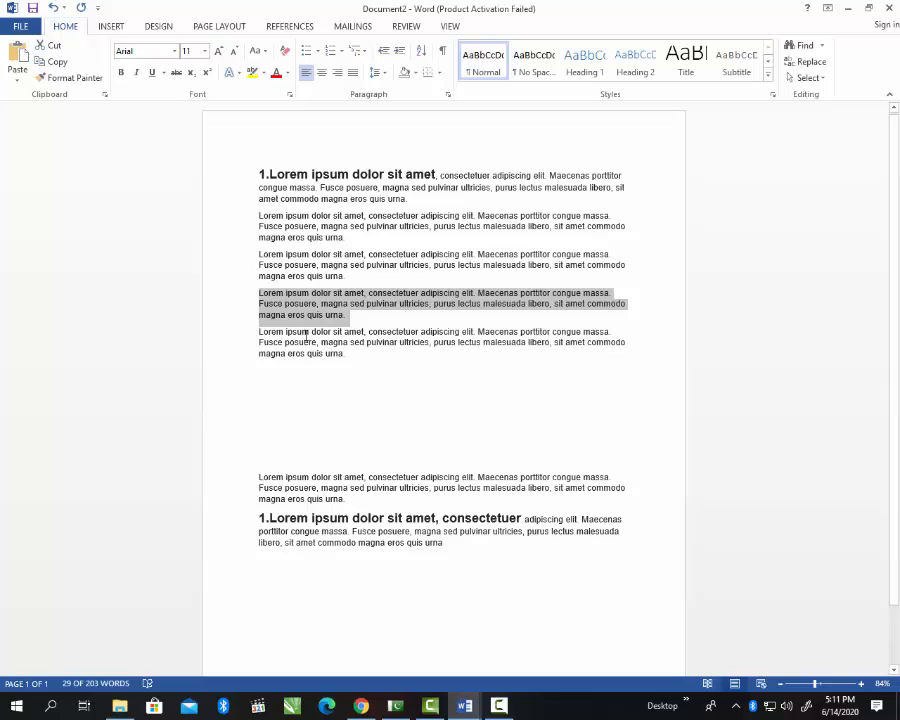
# Step: Bold 'Lorem ipsum dolor sit amet' at the start of the fourth paragraph
pyautogui.click(384, 372)
pyautogui.click(255, 293)
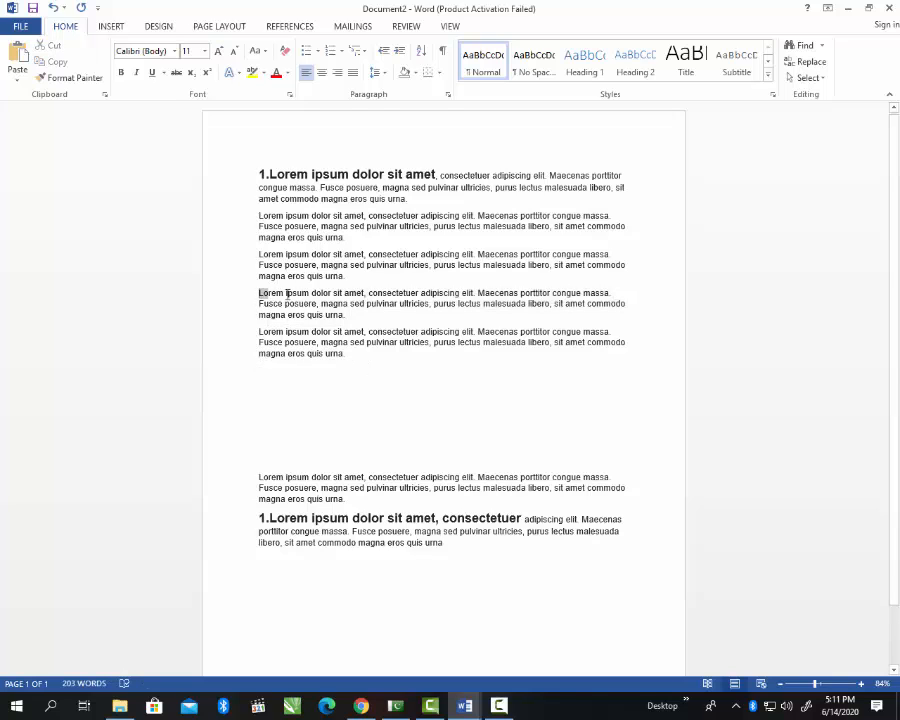
pyautogui.moveTo(287, 293); pyautogui.dragTo(364, 292)
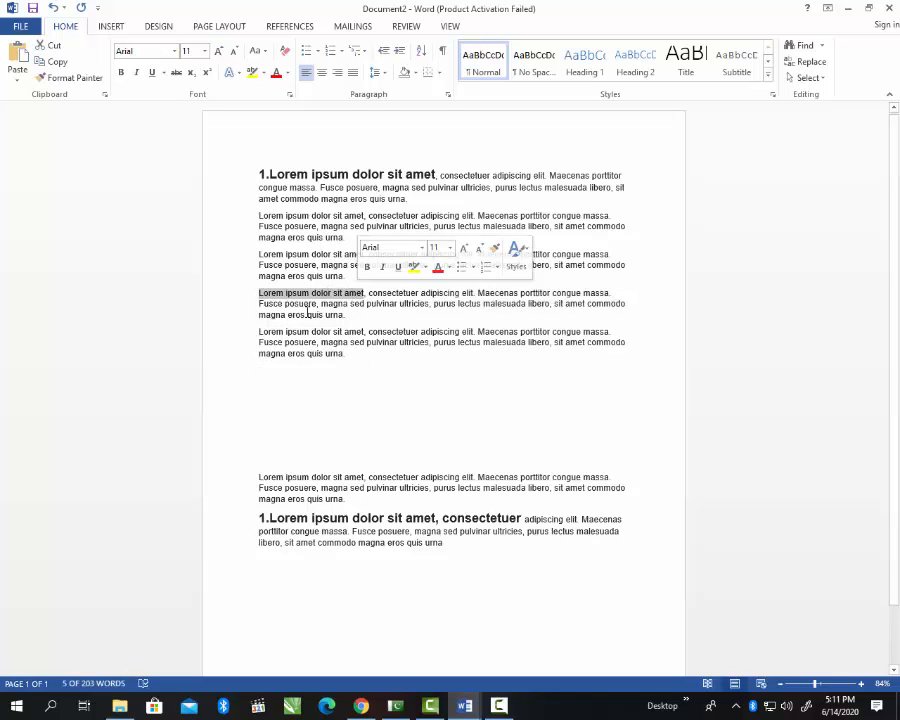
pyautogui.click(121, 74)
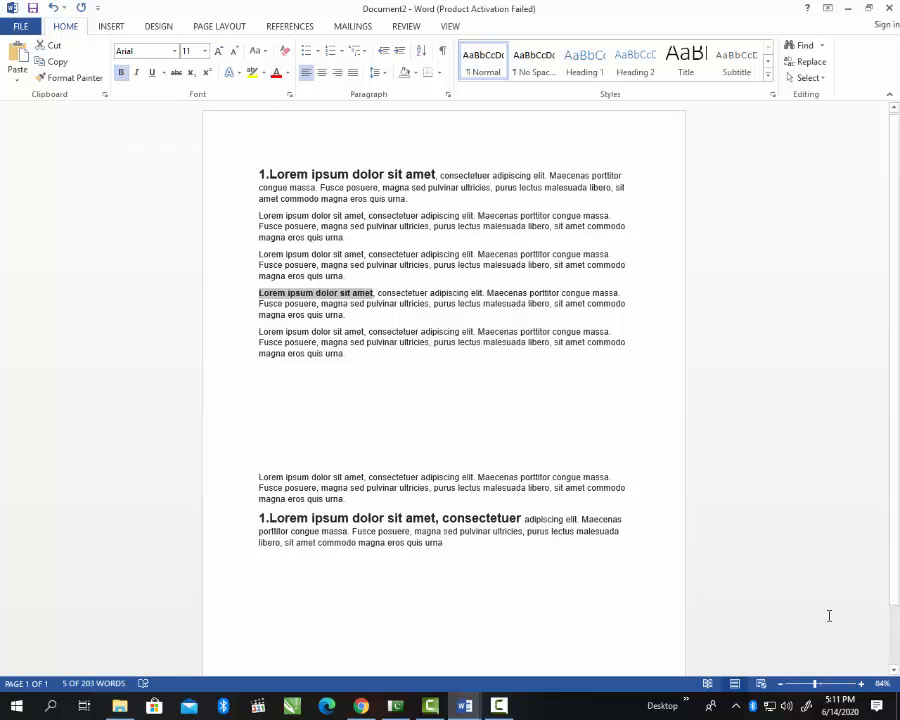
pyautogui.click(829, 686)
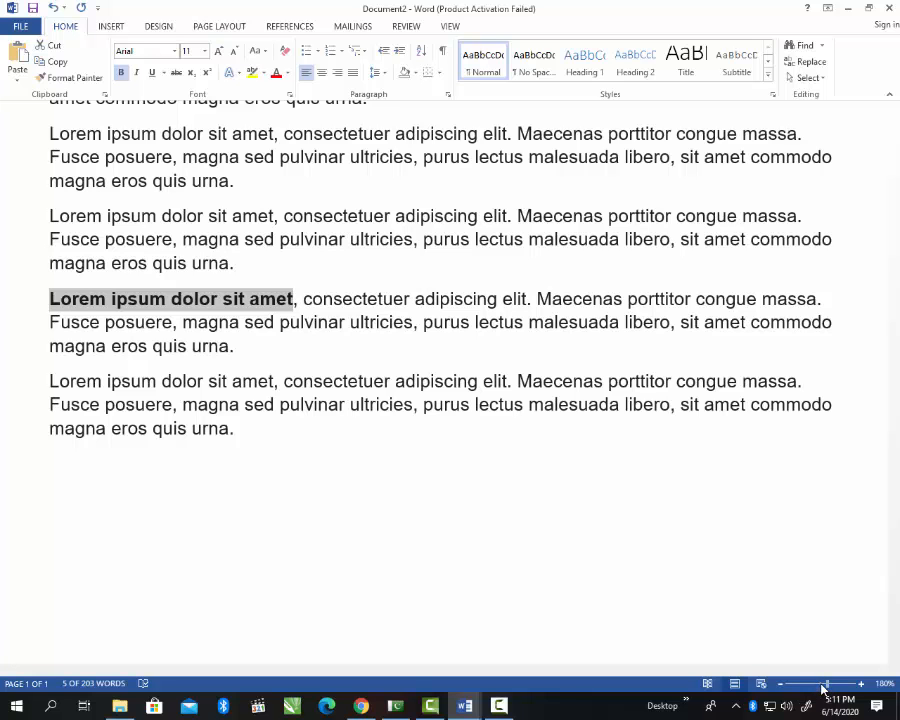
# Step: Zoom from 100% to 316% and scroll to the bolded fourth-paragraph phrase
pyautogui.moveTo(825, 688); pyautogui.dragTo(821, 688)
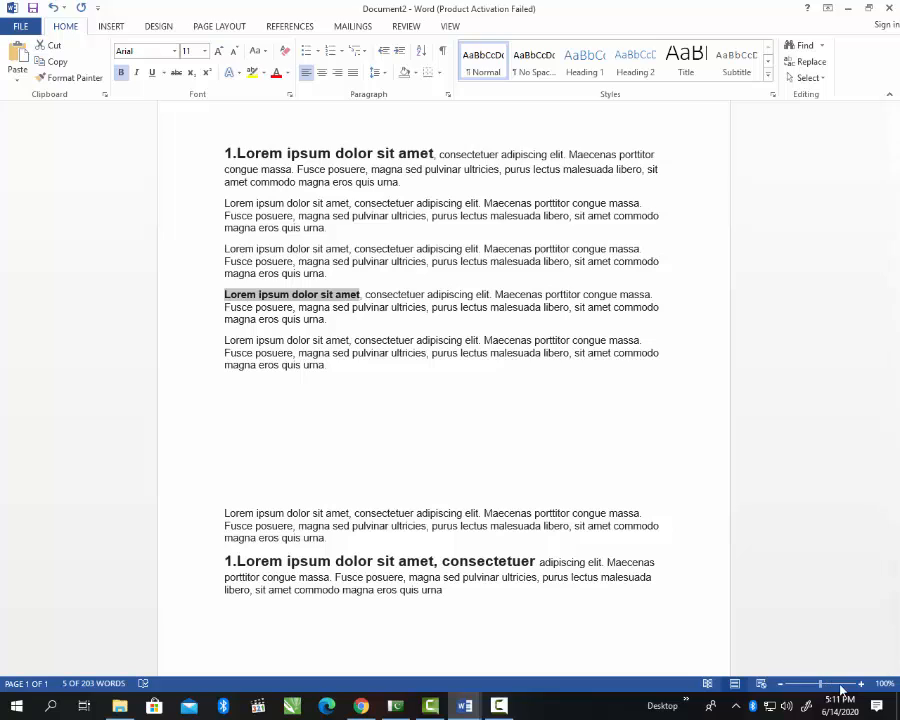
pyautogui.click(843, 686)
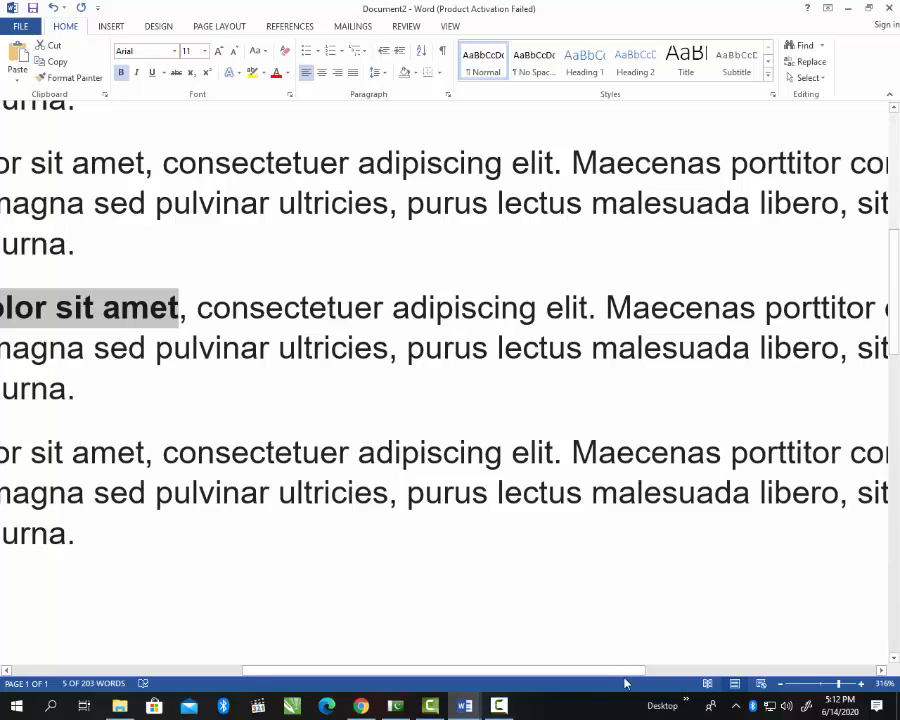
pyautogui.moveTo(602, 671); pyautogui.dragTo(460, 672)
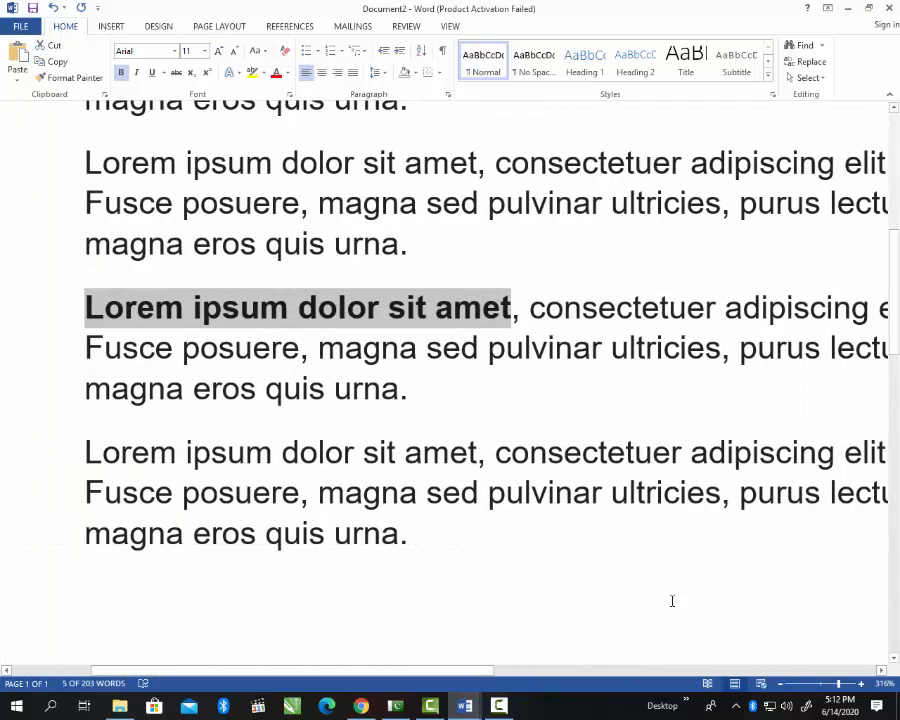
pyautogui.scroll(3, 897, 290)
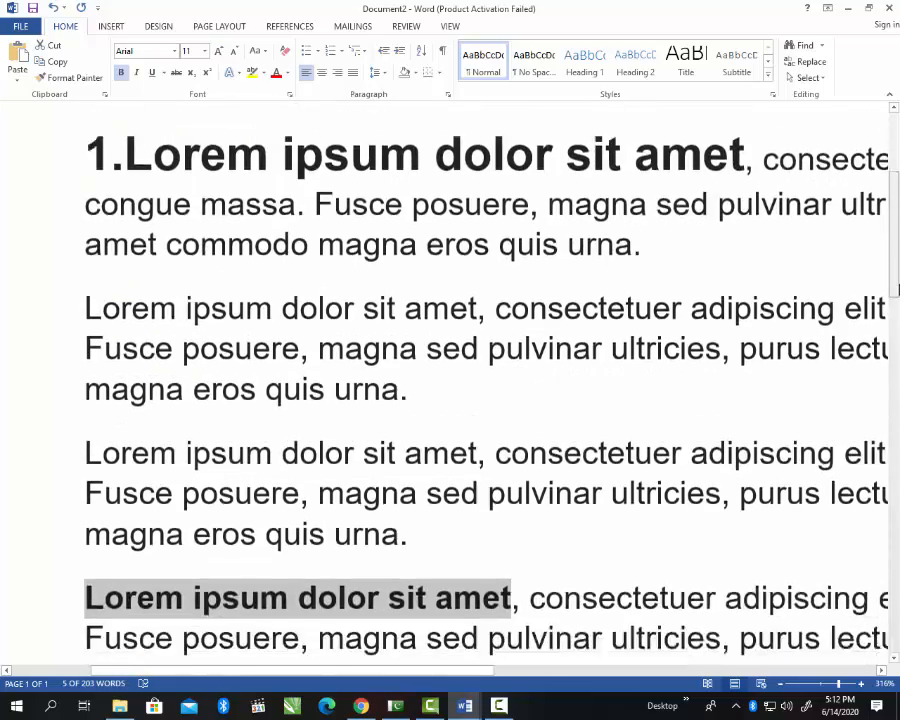
pyautogui.moveTo(898, 290); pyautogui.dragTo(897, 340)
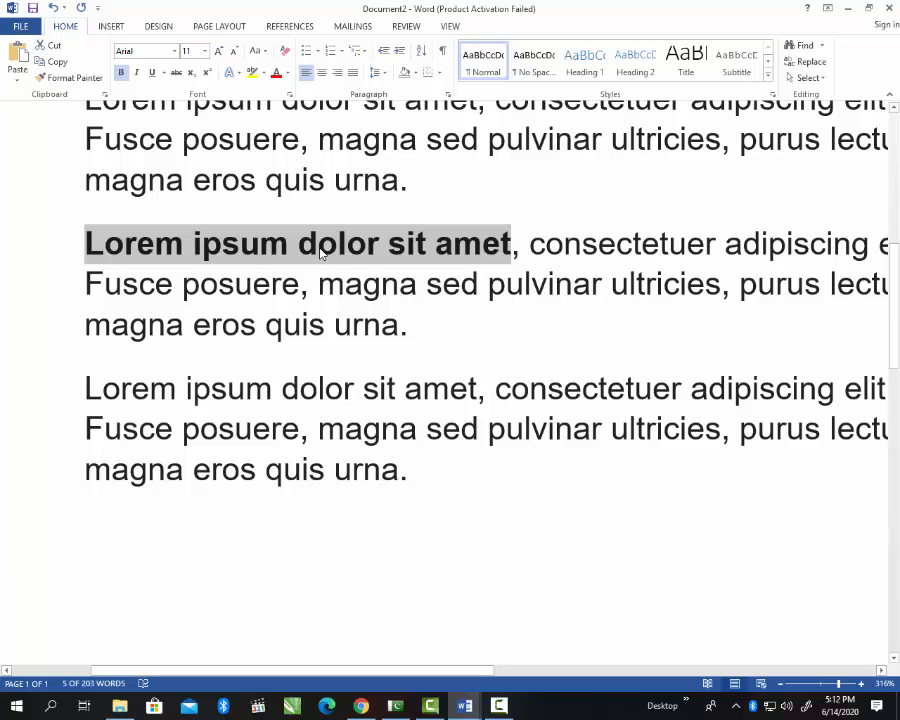
# Step: Add italic and underline to the bold 'Lorem ipsum dolor sit amet' phrase
pyautogui.click(138, 76)
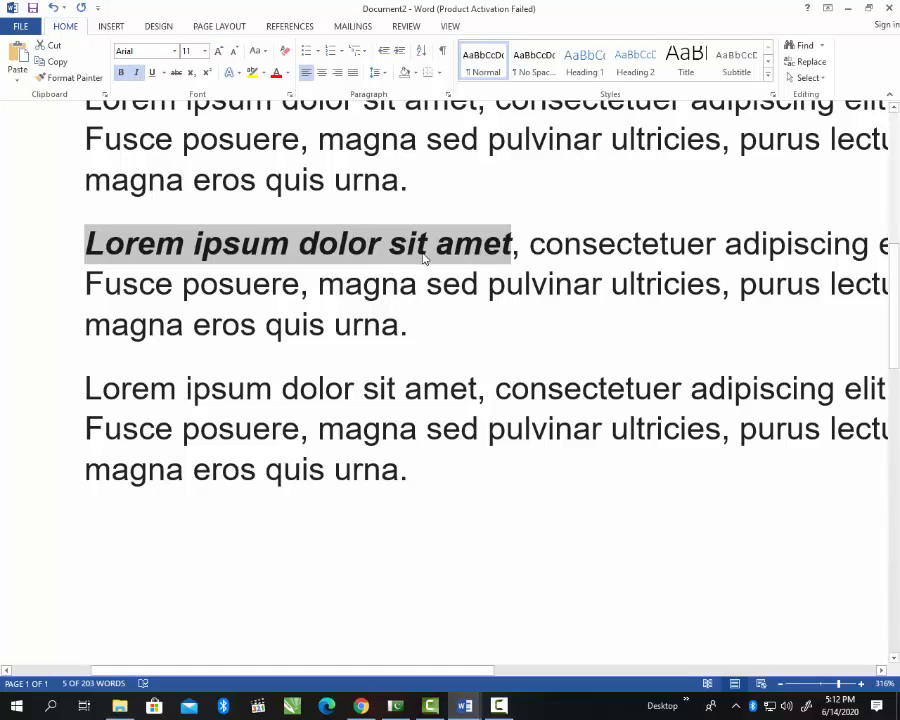
pyautogui.click(151, 76)
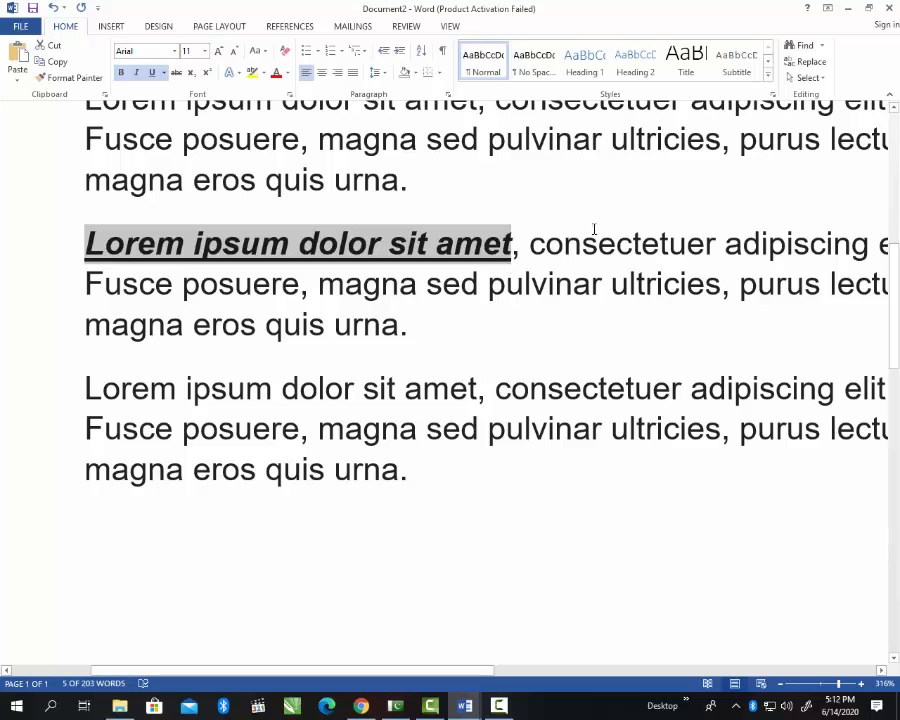
pyautogui.click(656, 243)
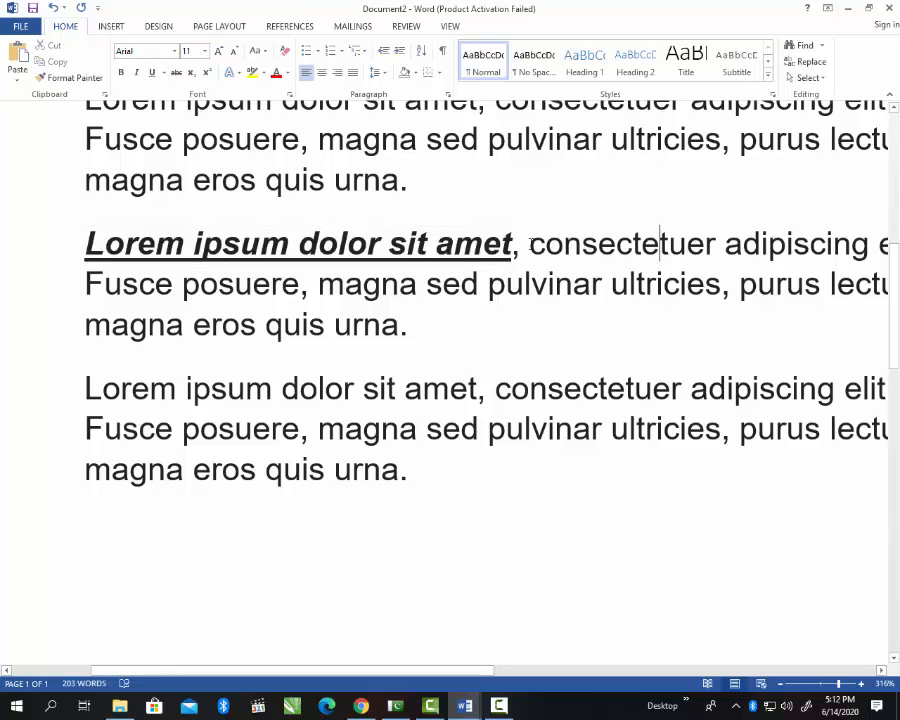
pyautogui.click(525, 243)
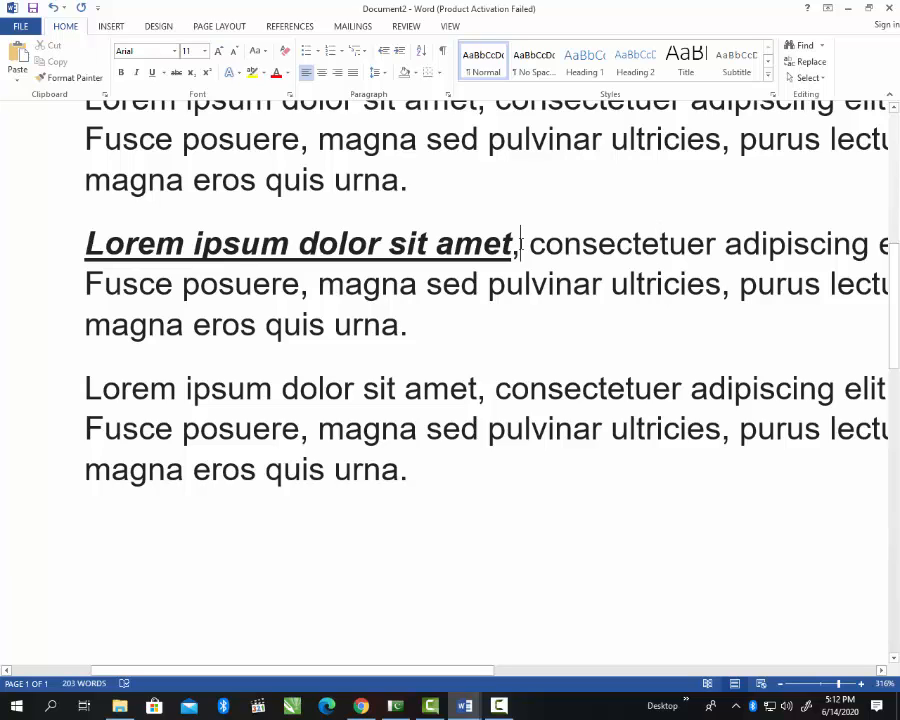
# Step: Delete 'Lorem ipsum dolor sit amet,' from the fourth paragraph and strike through 'consectetuer adipiscing elit.'
pyautogui.moveTo(520, 243); pyautogui.dragTo(84, 243)
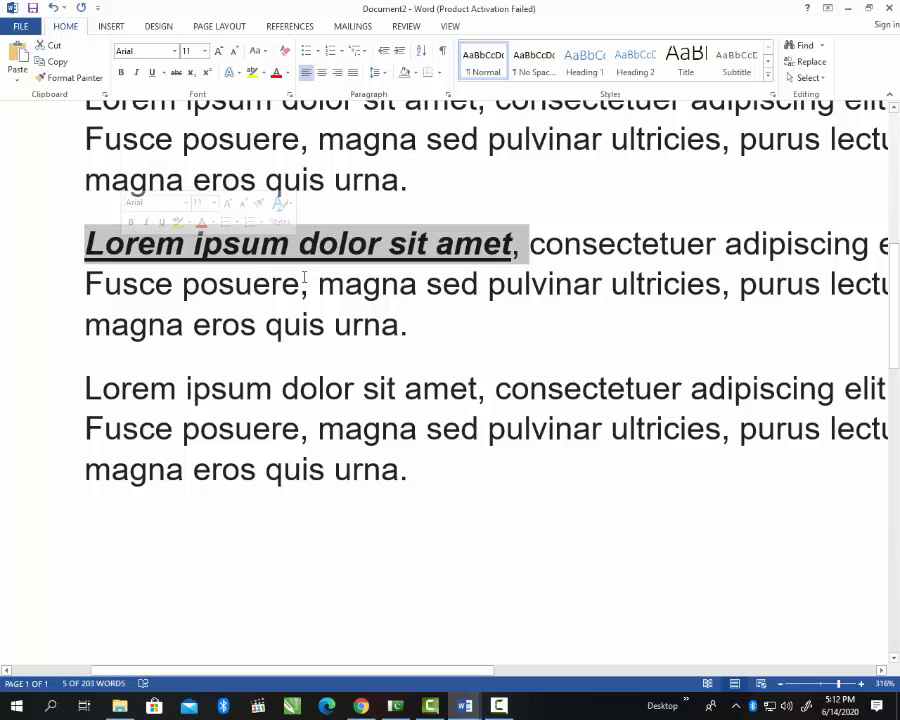
pyautogui.press('Delete')
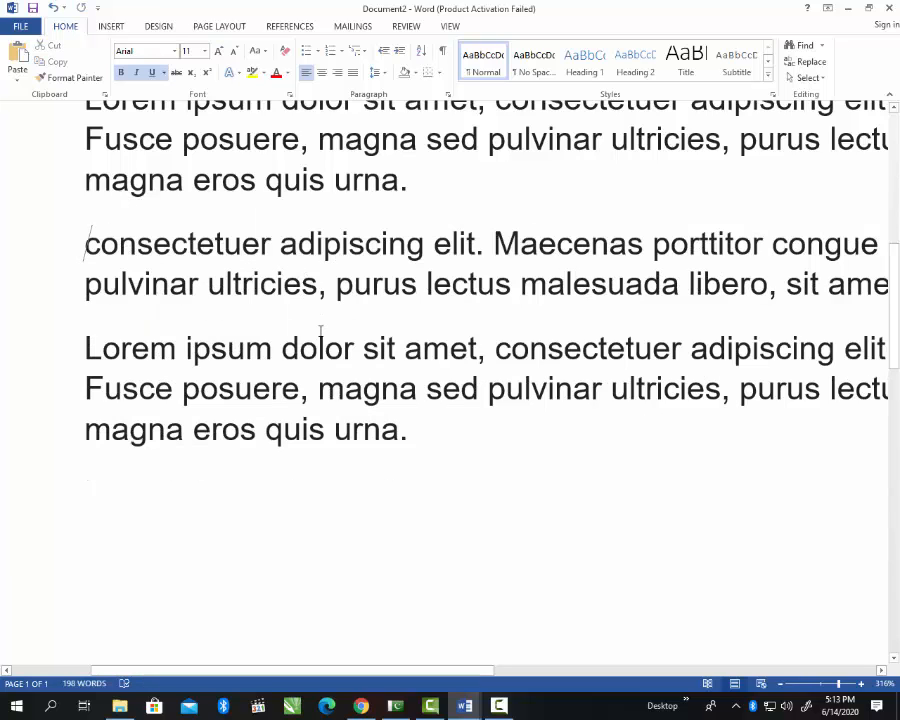
pyautogui.moveTo(485, 244); pyautogui.dragTo(84, 252)
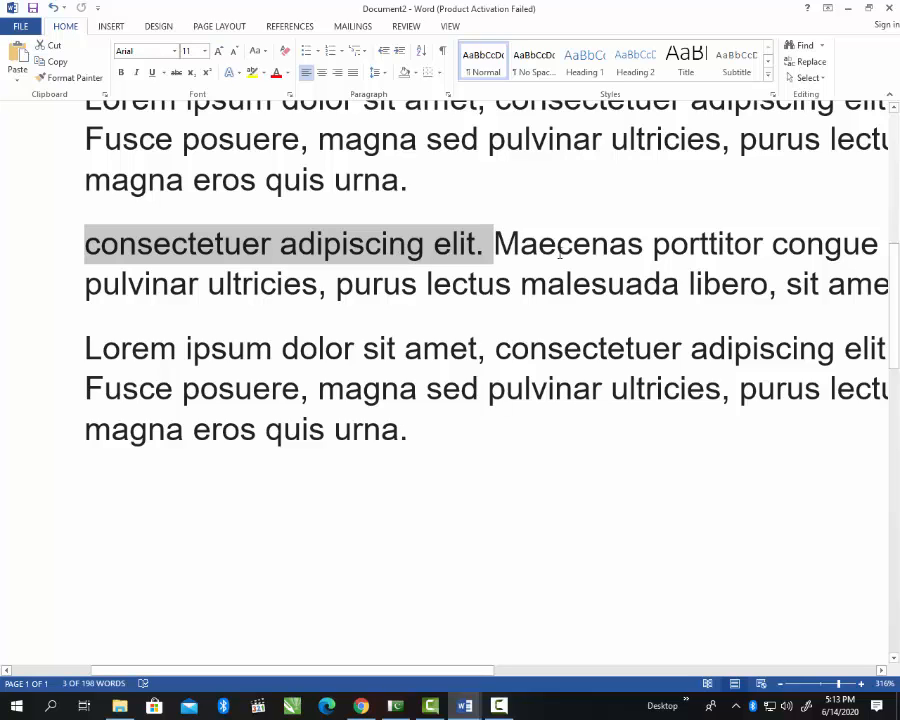
pyautogui.click(177, 74)
# Step: Start a new empty paragraph after the last paragraph
pyautogui.click(512, 286)
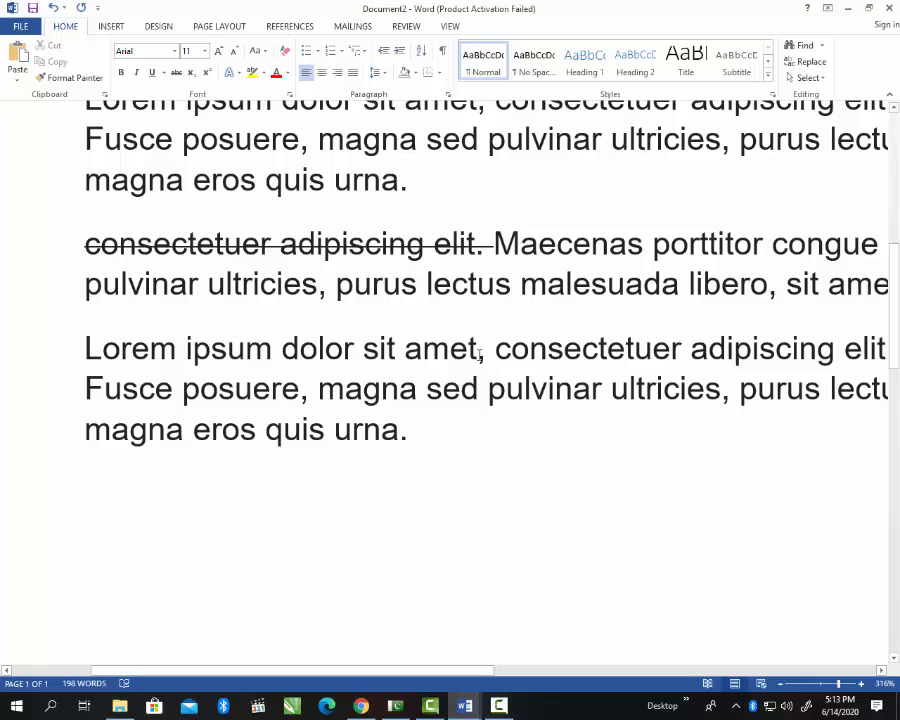
pyautogui.click(455, 430)
pyautogui.press('Return')
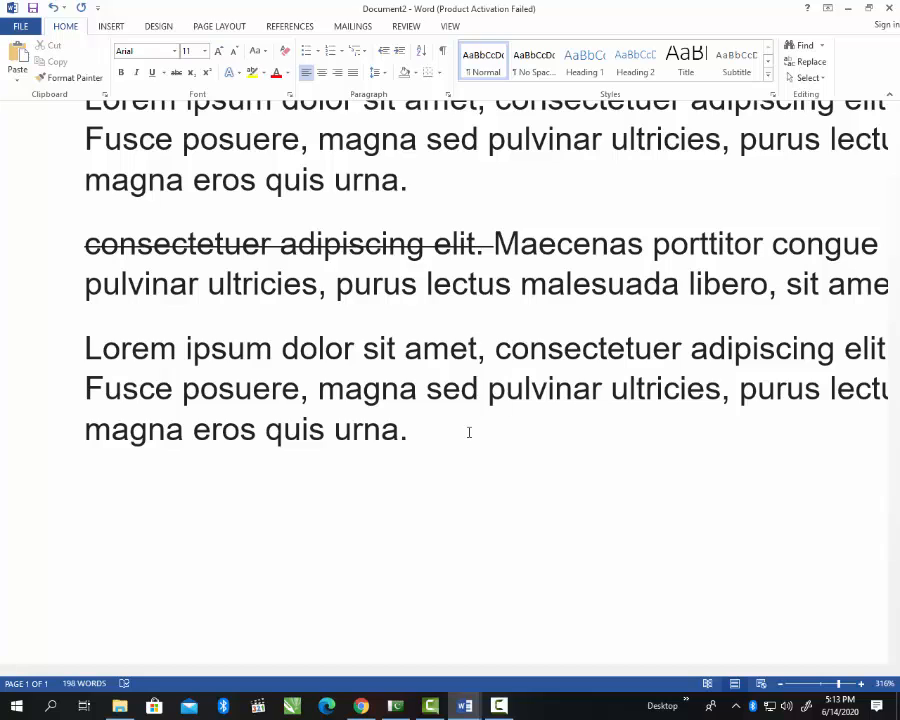
# Step: Type 4 on the new line, try a superscript 2, then remove it
pyautogui.write('4')
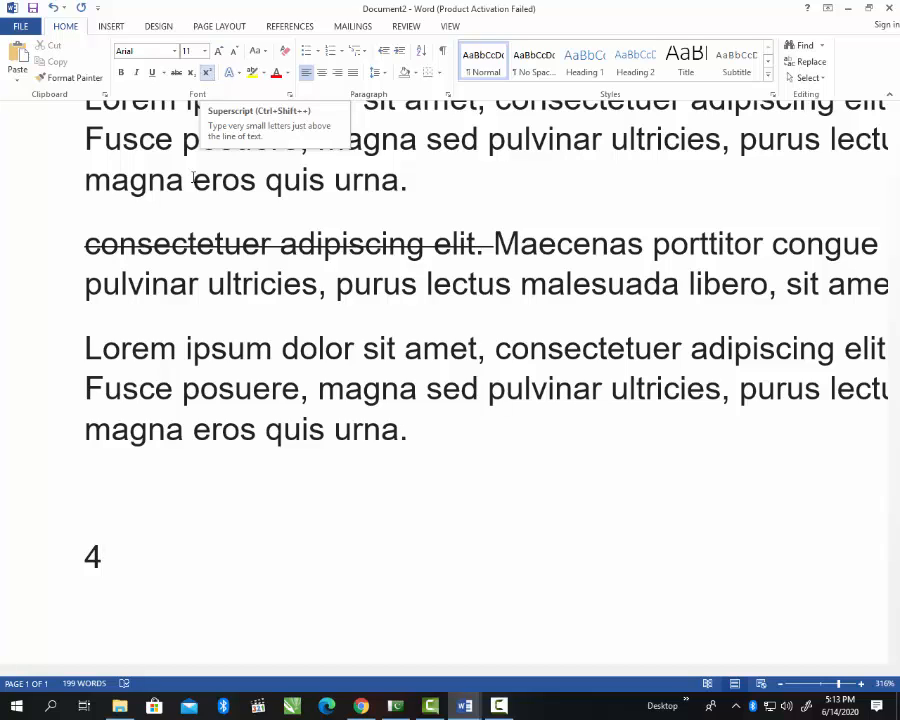
pyautogui.click(210, 74)
pyautogui.write('2')
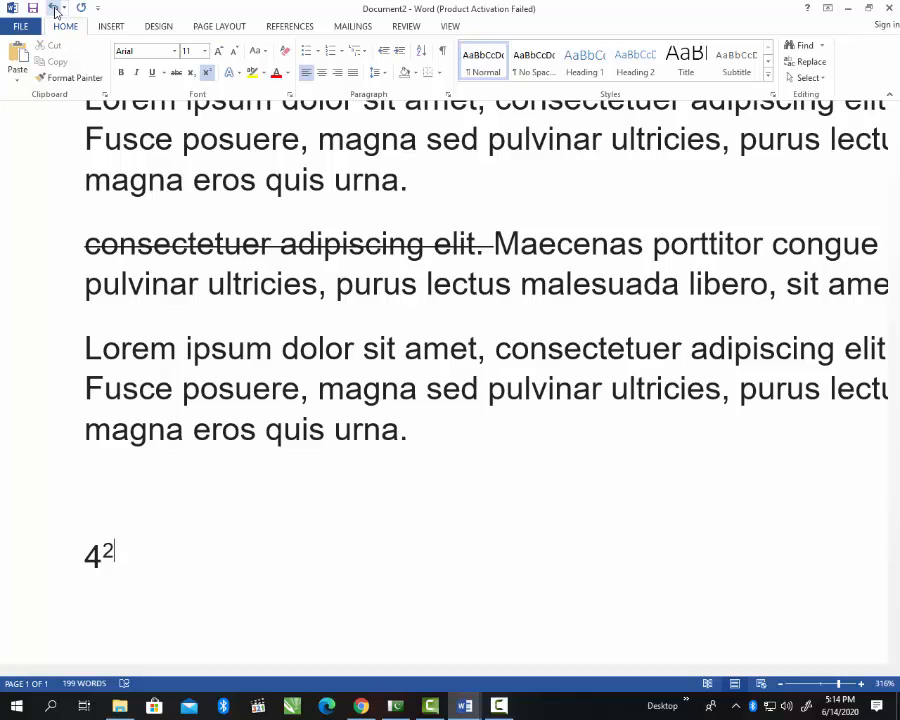
pyautogui.press('BackSpace')
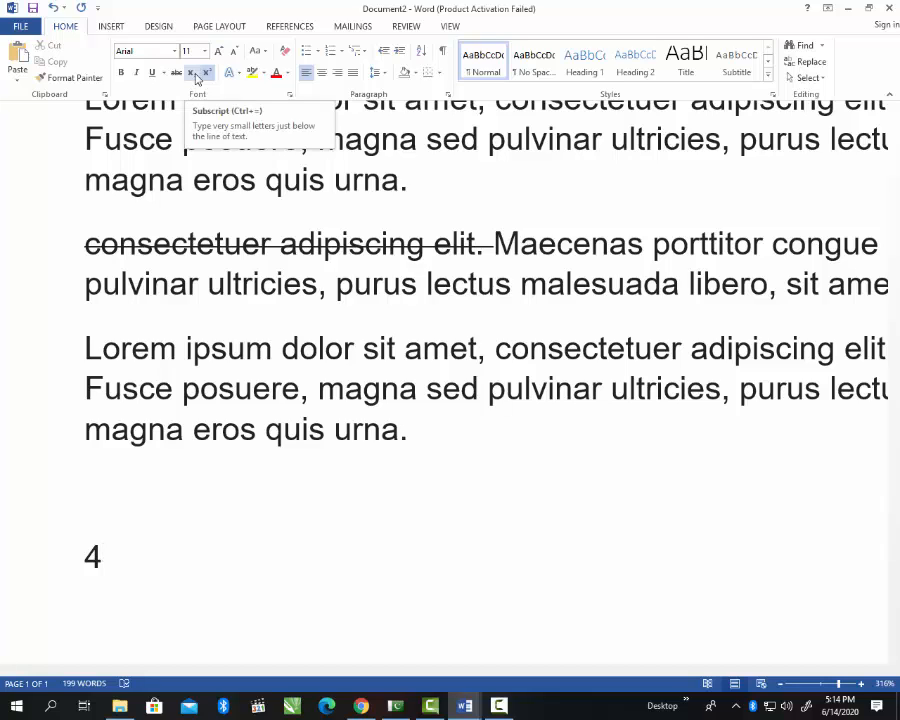
# Step: Add a subscript 2 after the 4, type test letters in normal text, and select the line
pyautogui.click(191, 73)
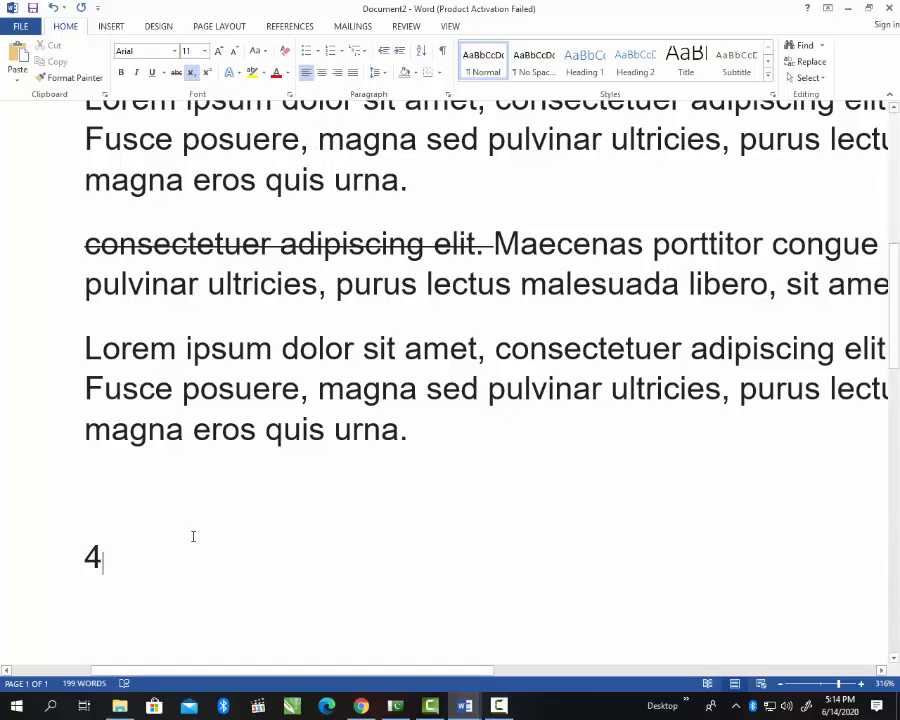
pyautogui.write('2')
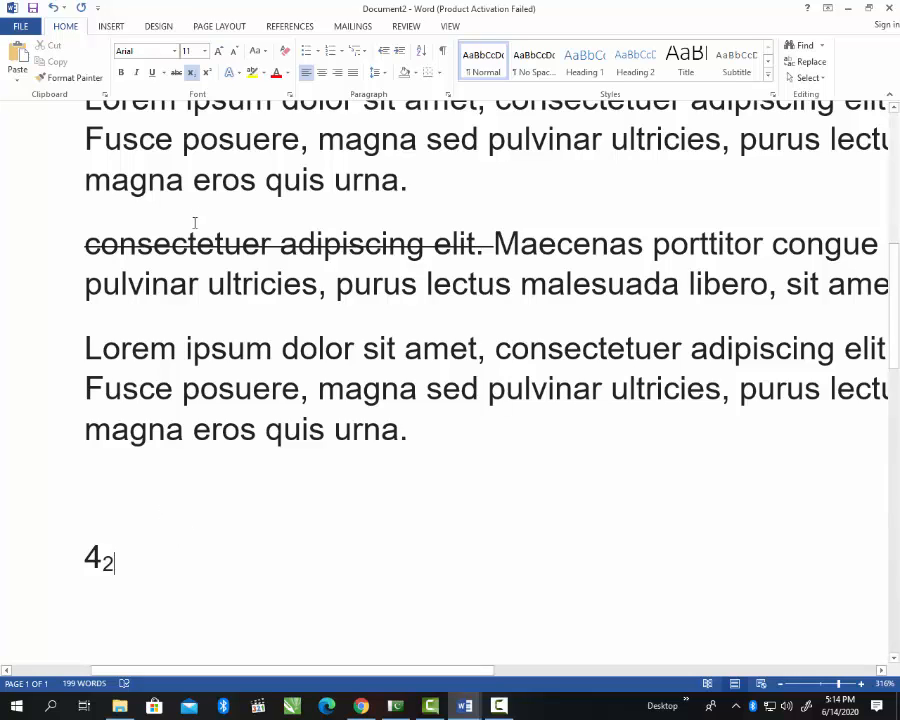
pyautogui.click(195, 75)
pyautogui.write('utyutyu')
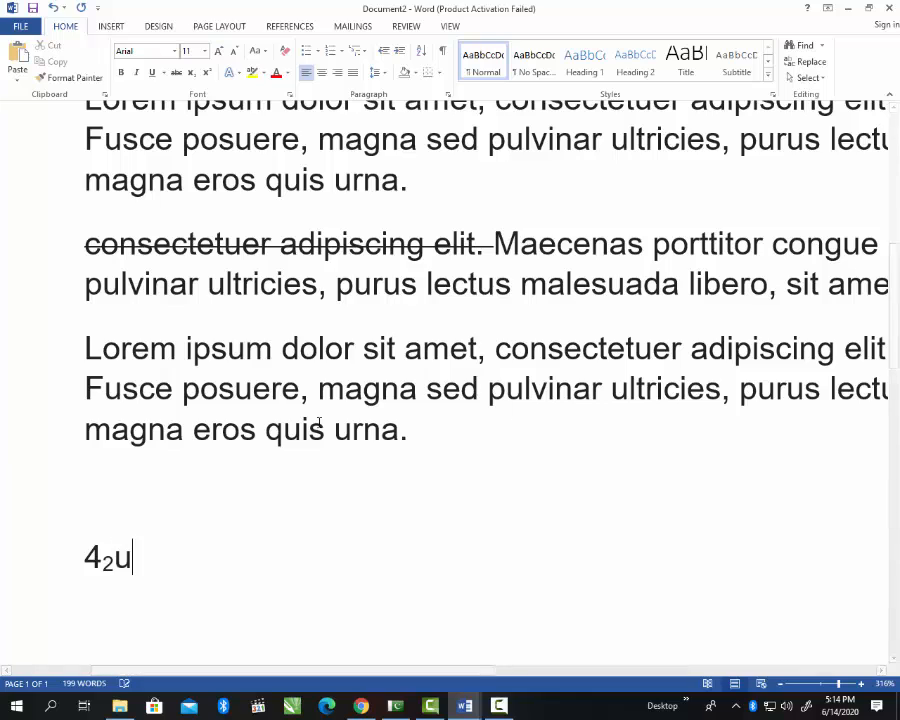
pyautogui.write('tynutyutynut')
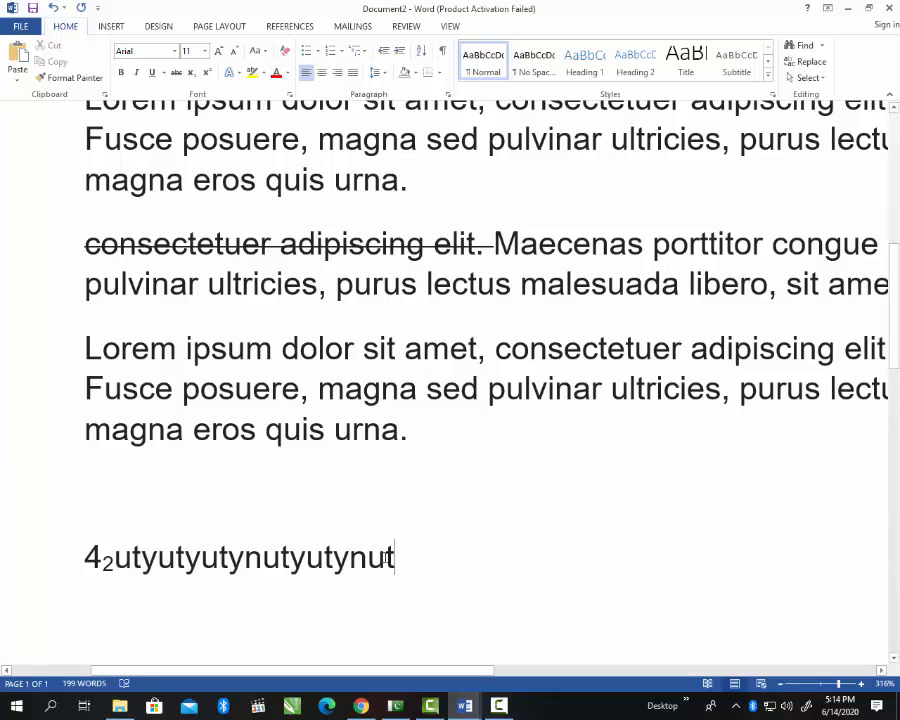
pyautogui.moveTo(408, 565); pyautogui.dragTo(205, 580)
# Step: Replace the selected test line with the typed name and select it
pyautogui.press('BackSpace')
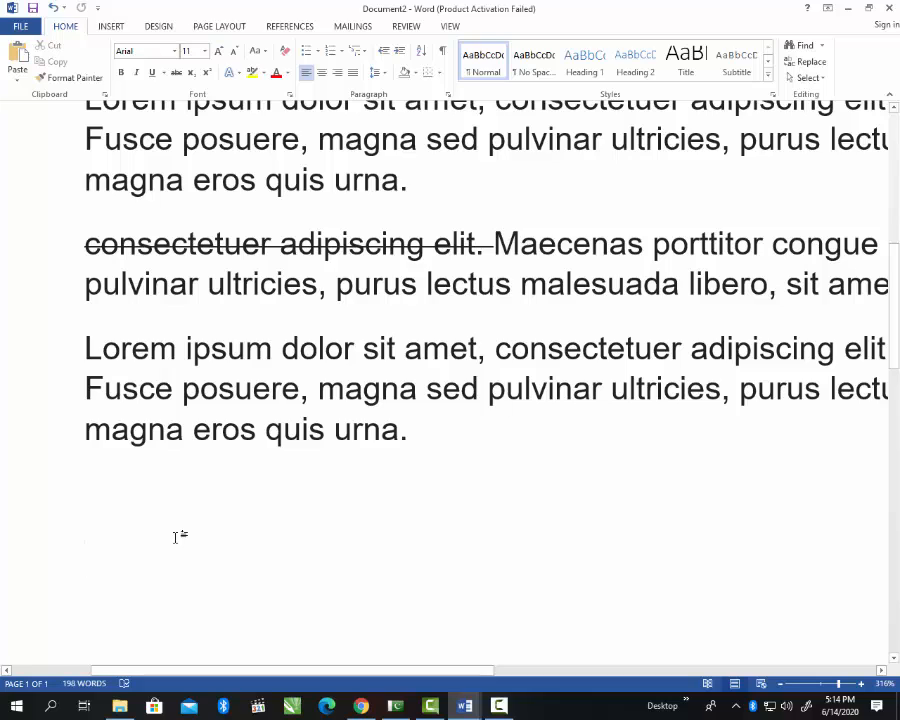
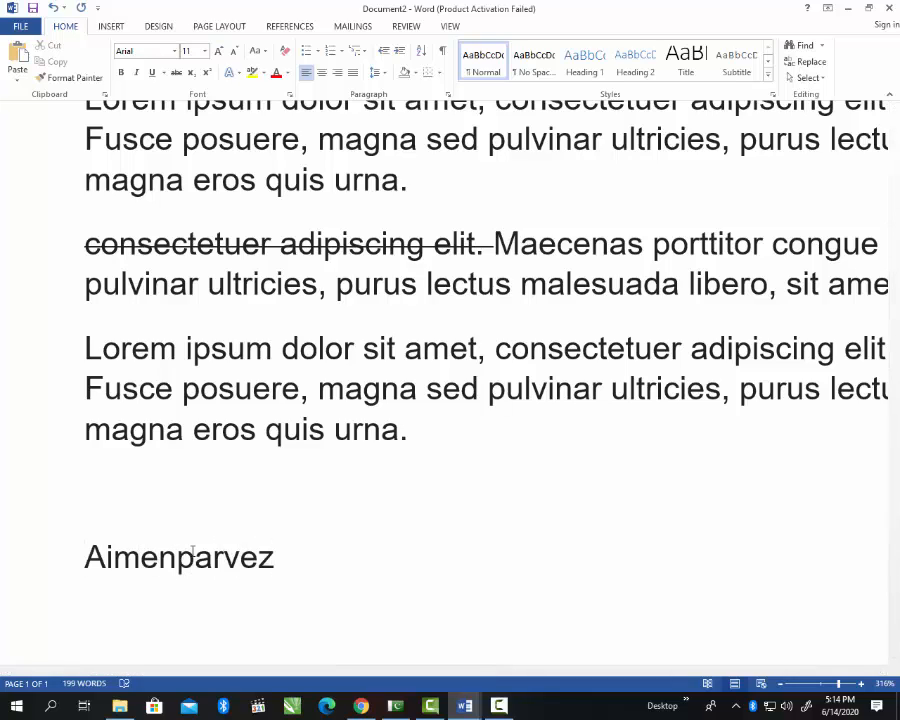
pyautogui.moveTo(295, 564); pyautogui.dragTo(86, 480)
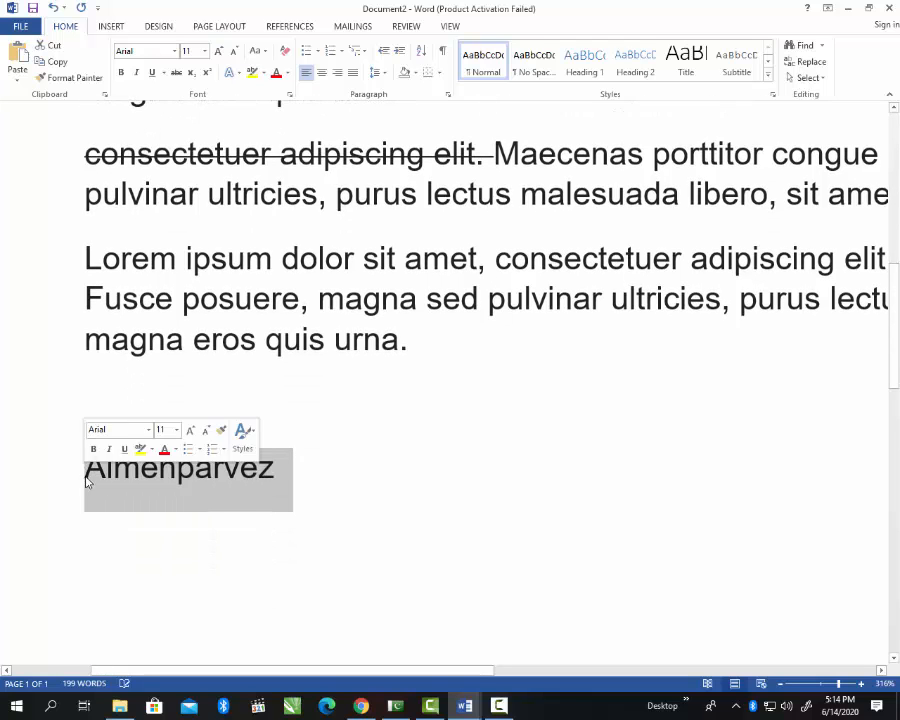
# Step: Grow the name's font step by step to 20 pt, then shrink it back to 11 pt
pyautogui.click(217, 53)
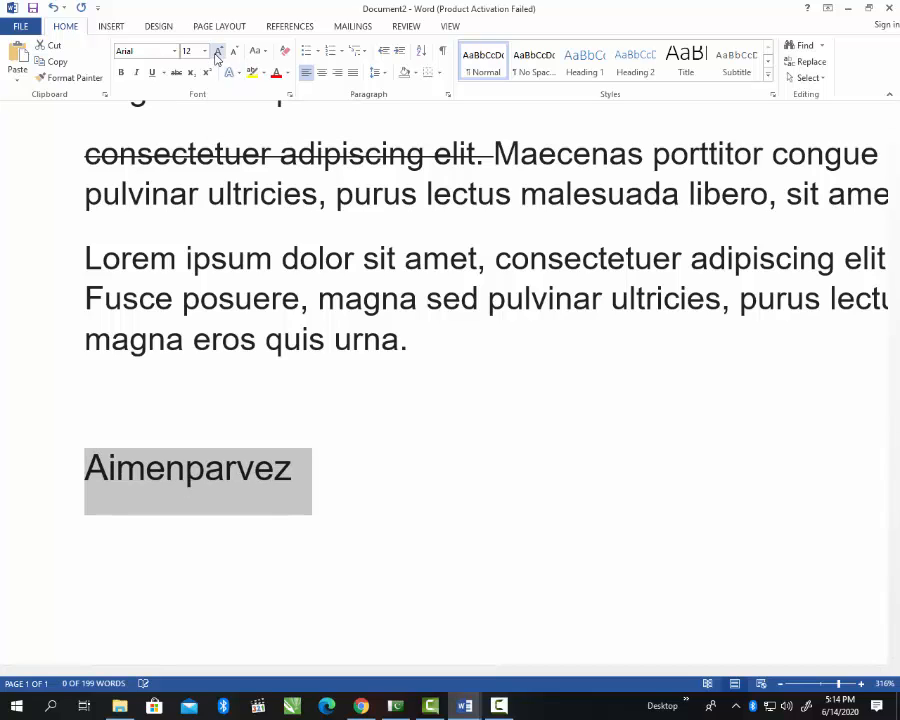
pyautogui.click(217, 53)
pyautogui.click(217, 53)
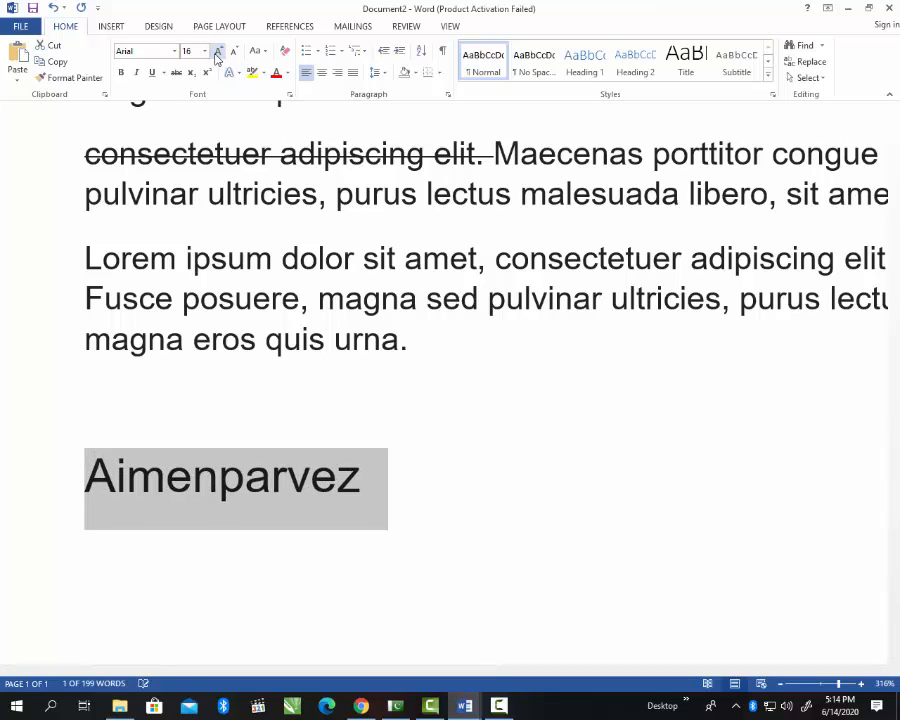
pyautogui.click(217, 53)
pyautogui.click(217, 53)
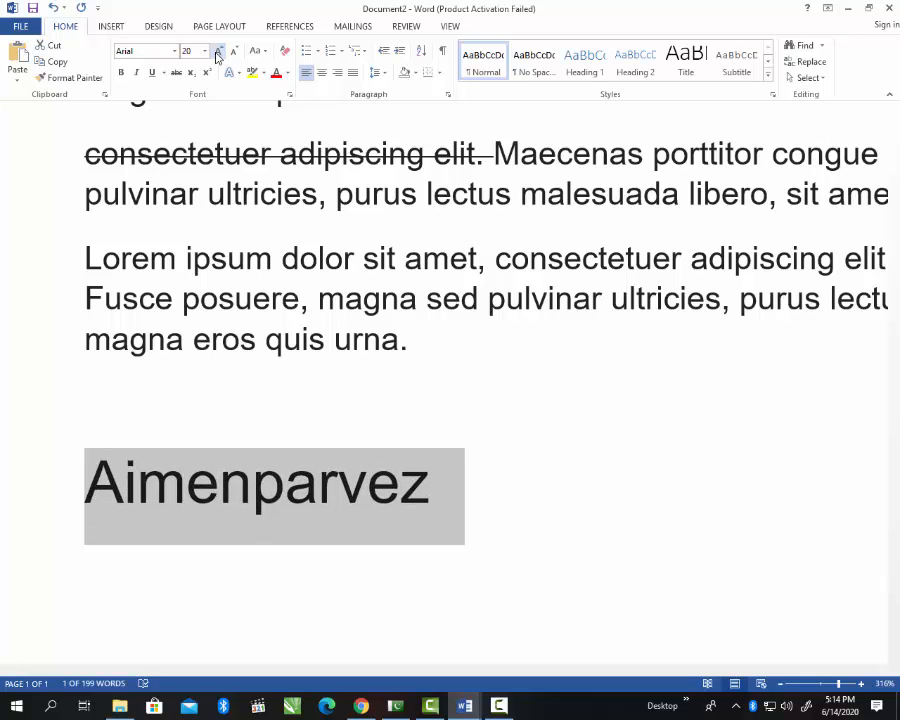
pyautogui.click(235, 55)
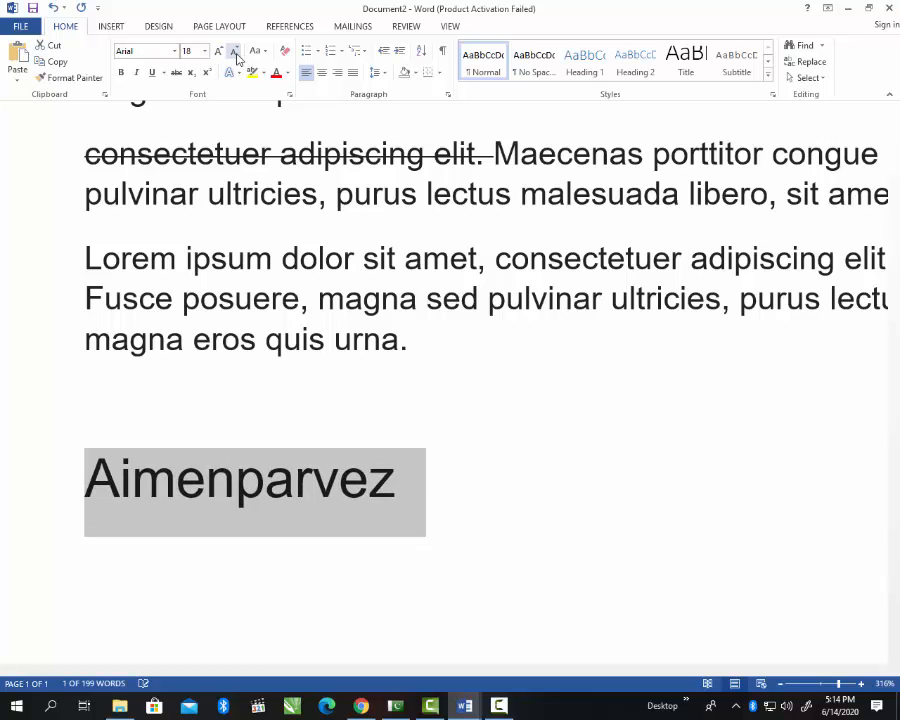
pyautogui.click(236, 55)
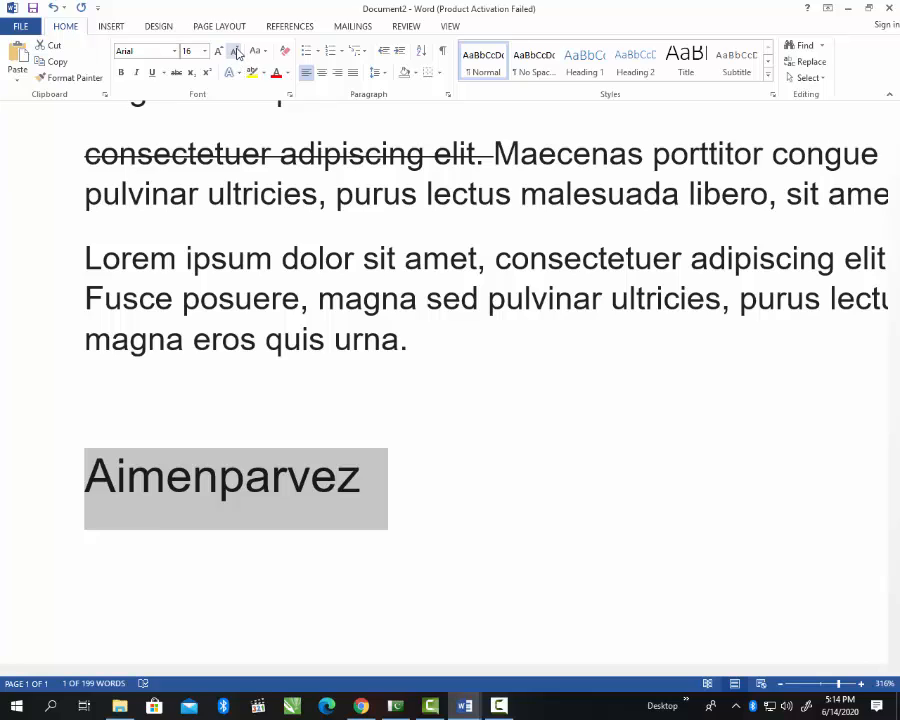
pyautogui.click(236, 55)
pyautogui.click(236, 55)
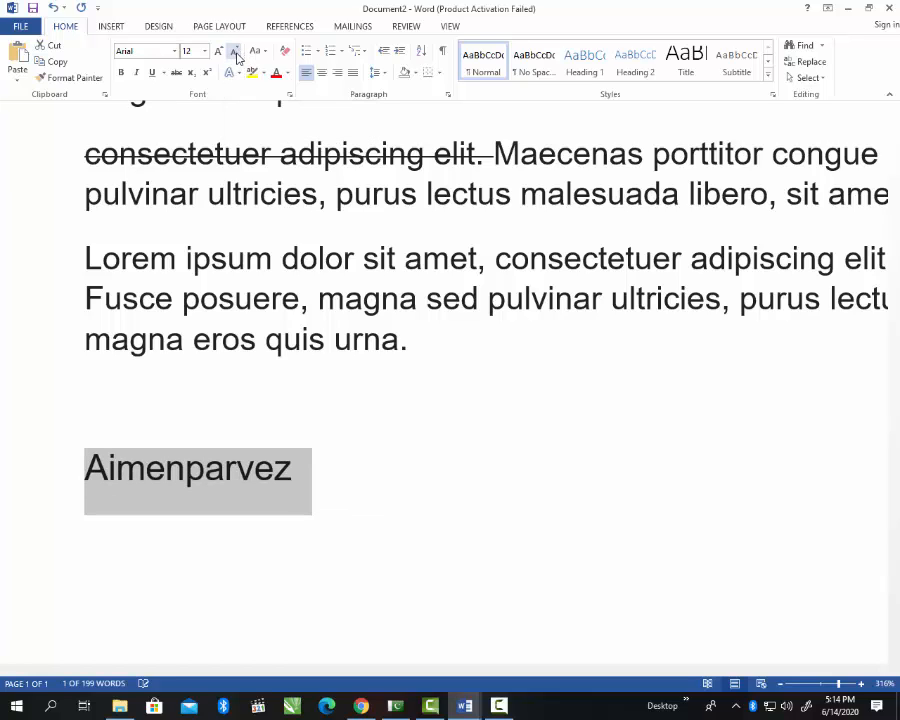
pyautogui.click(236, 55)
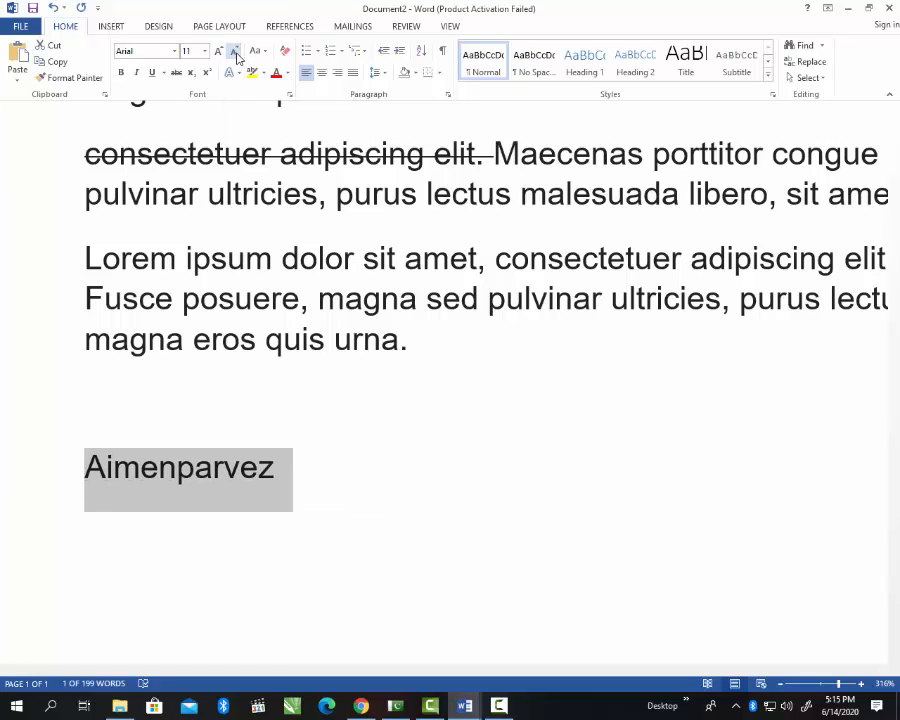
pyautogui.click(204, 52)
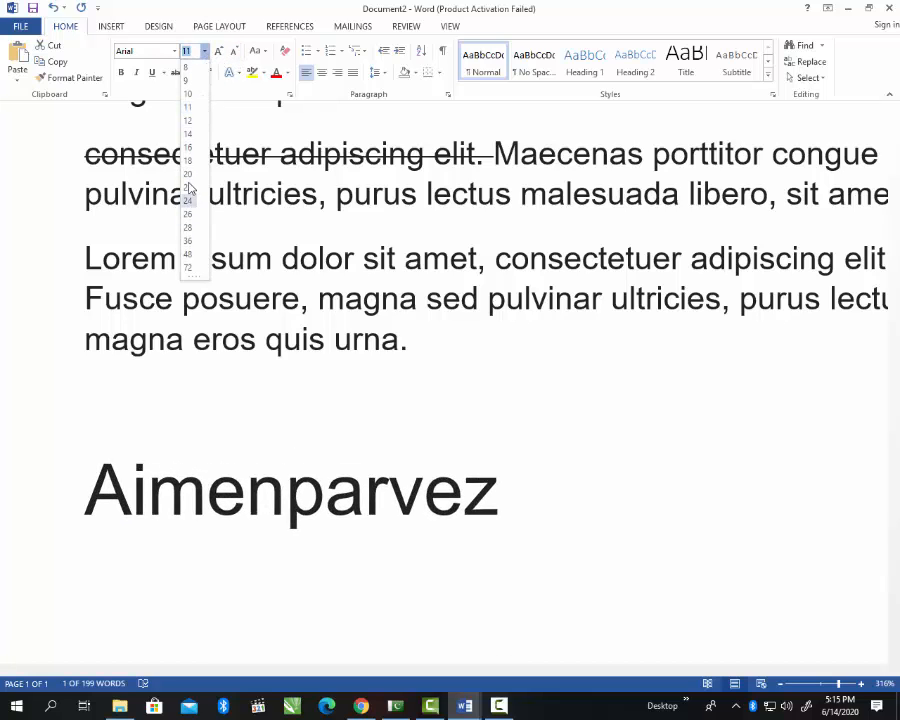
pyautogui.click(205, 52)
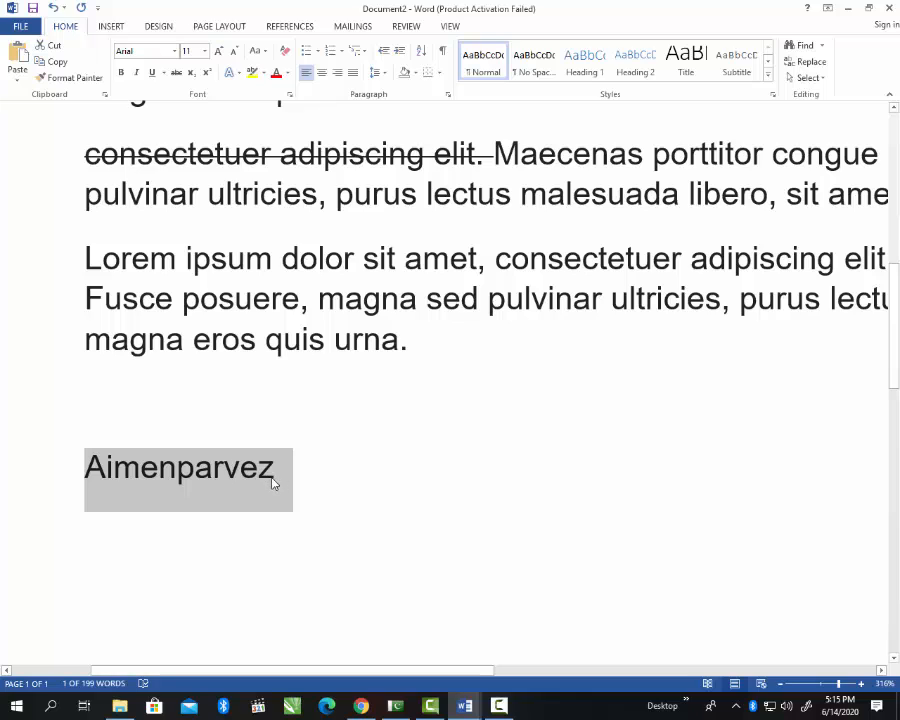
# Step: Change the selected name's font from Arial to Times New Roman
pyautogui.click(156, 54)
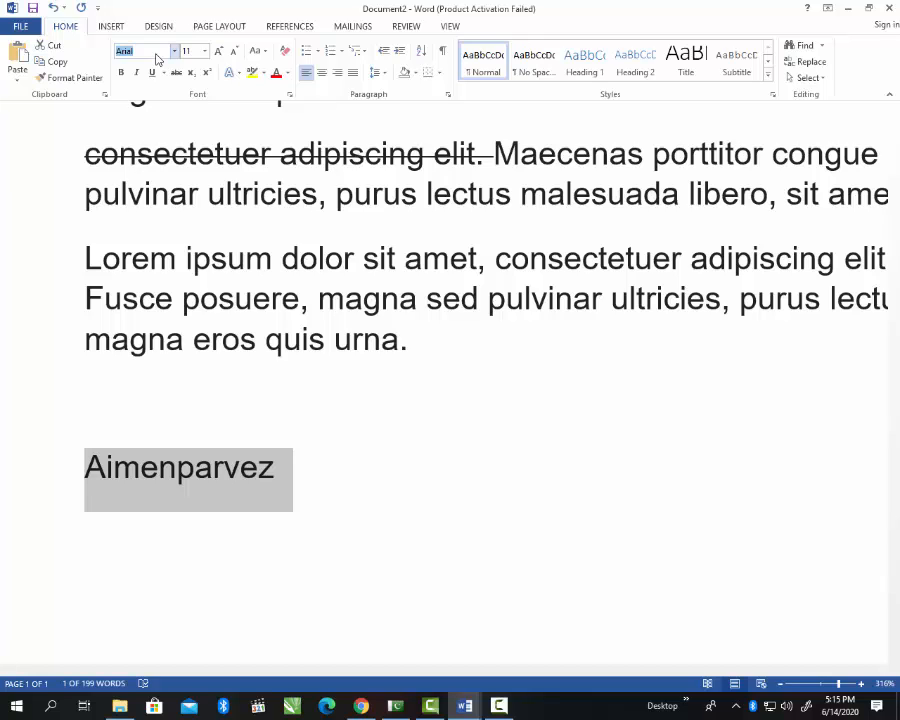
pyautogui.write('Times New Ro')
pyautogui.press('Return')
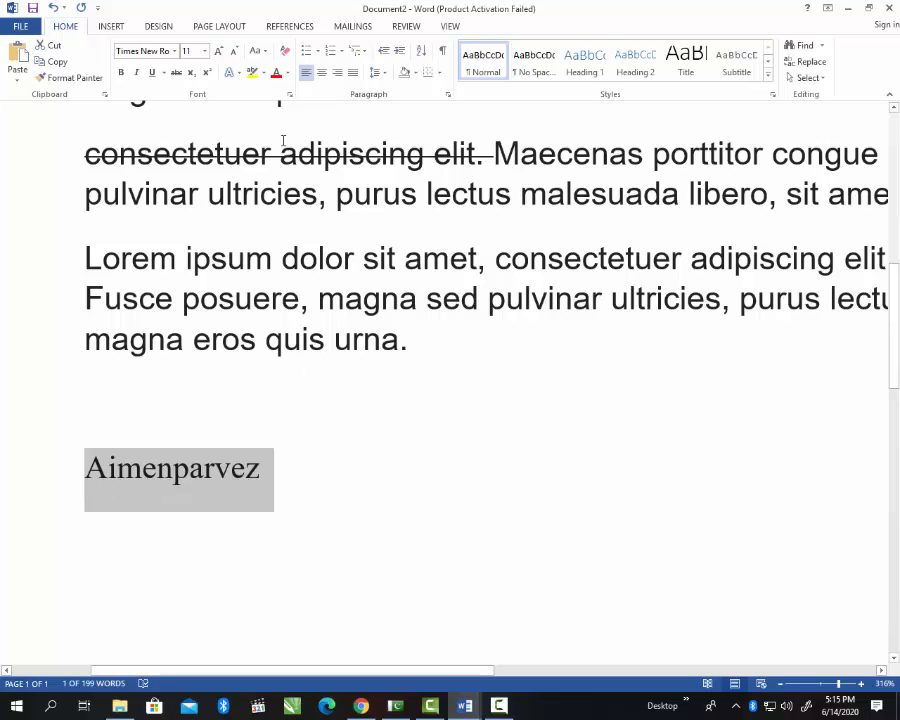
# Step: Try sentence case, lowercase, uppercase and Capitalize Each Word on the name
pyautogui.click(257, 52)
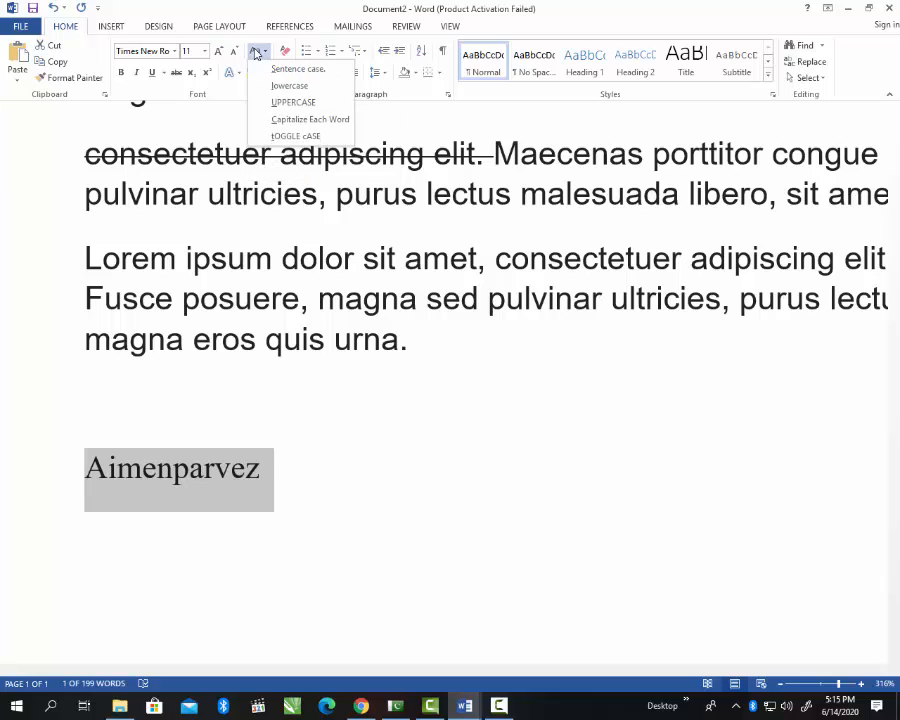
pyautogui.click(304, 72)
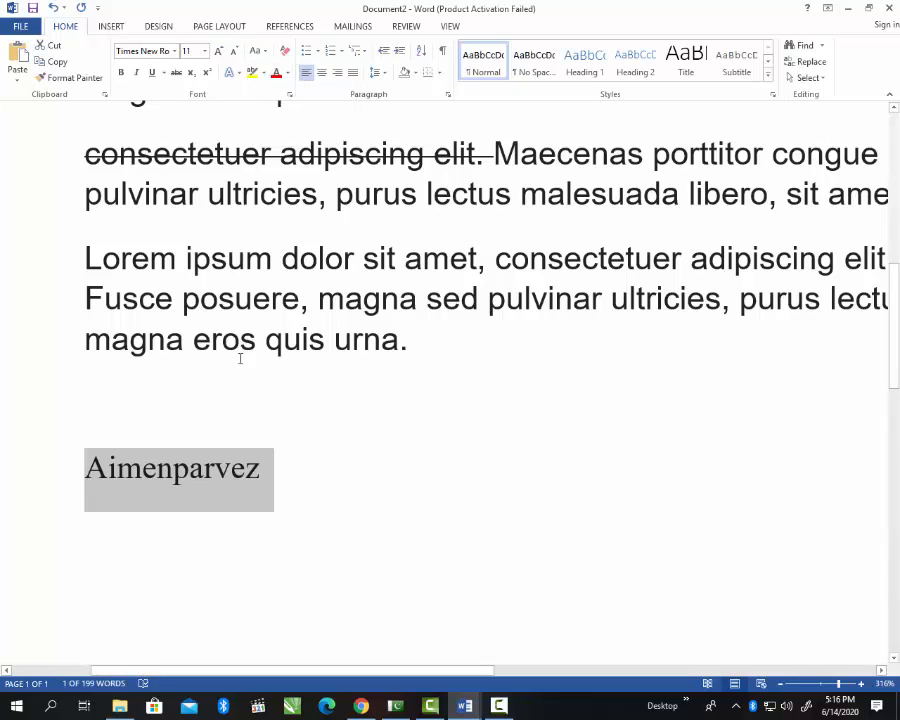
pyautogui.click(263, 52)
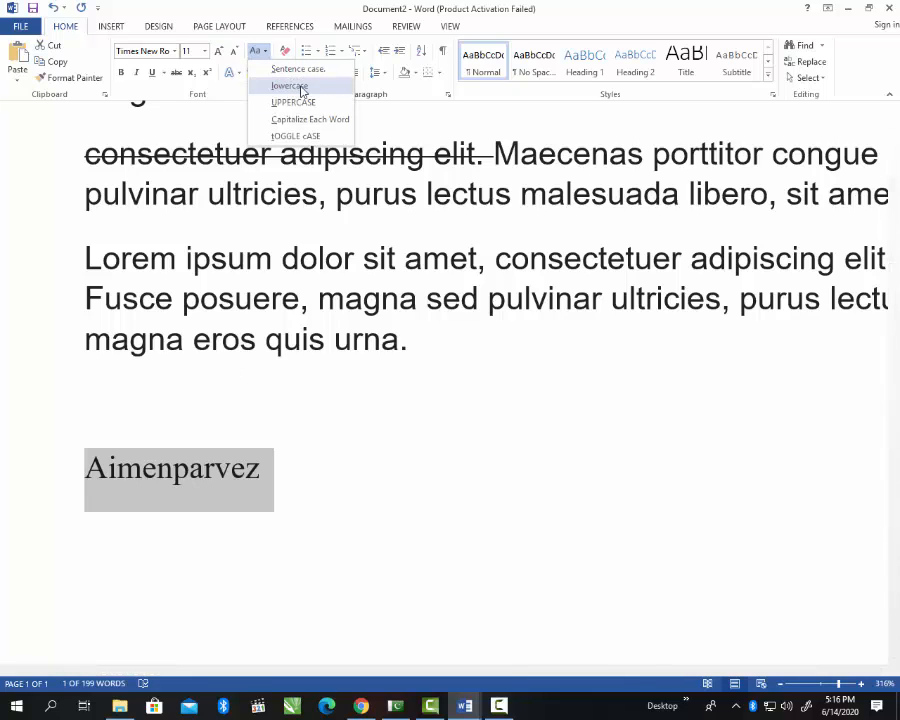
pyautogui.click(300, 86)
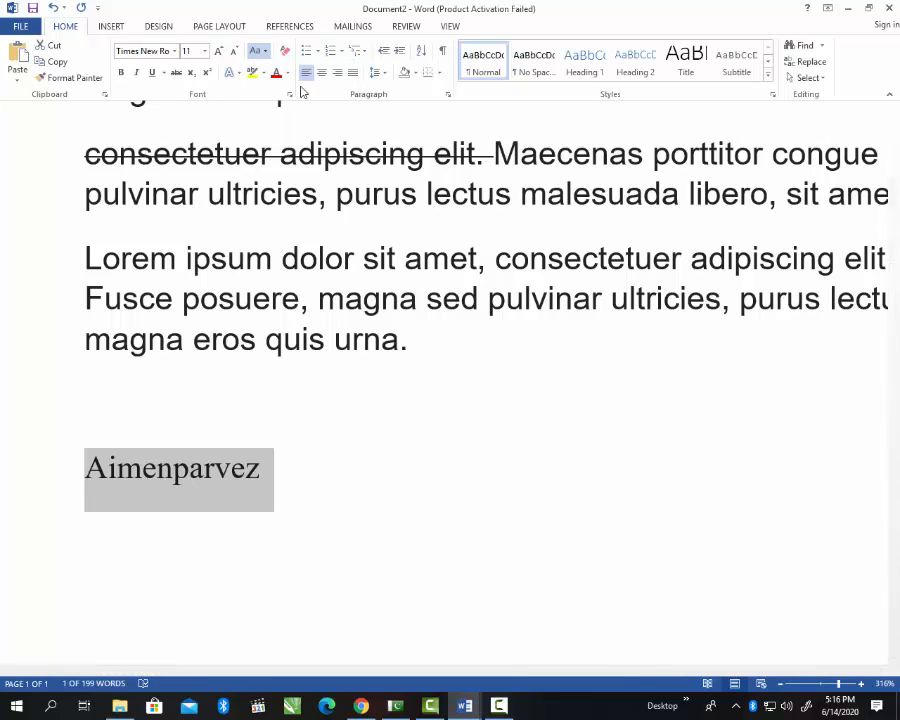
pyautogui.click(262, 52)
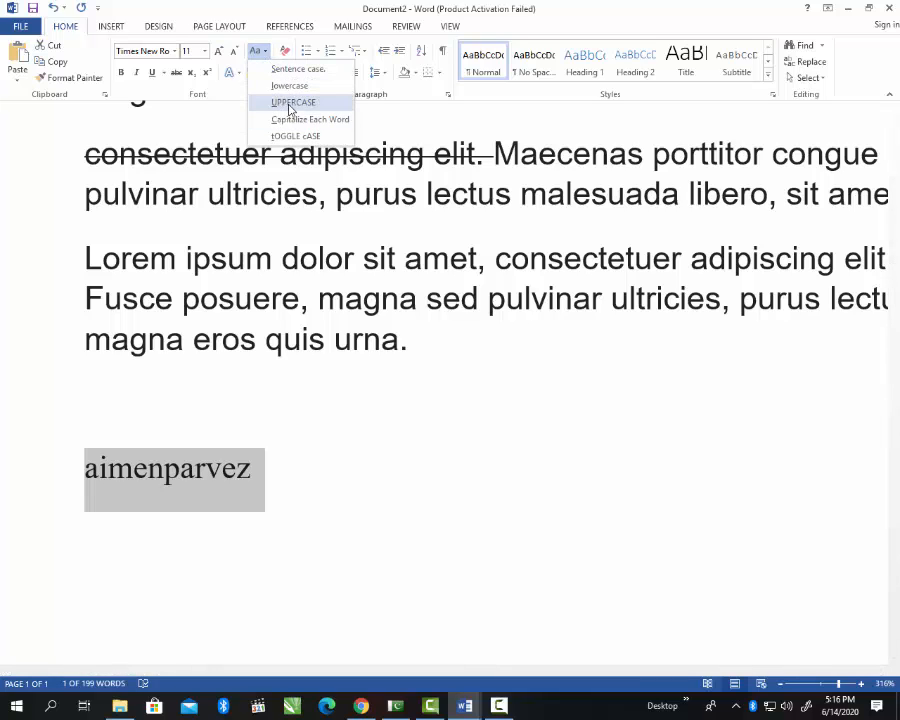
pyautogui.click(290, 103)
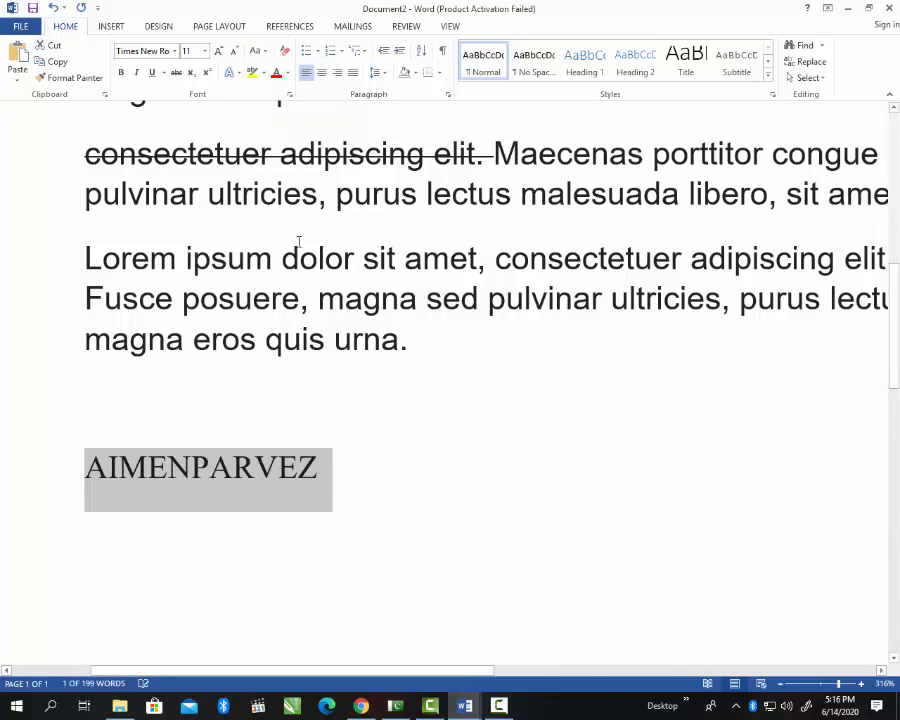
pyautogui.click(262, 52)
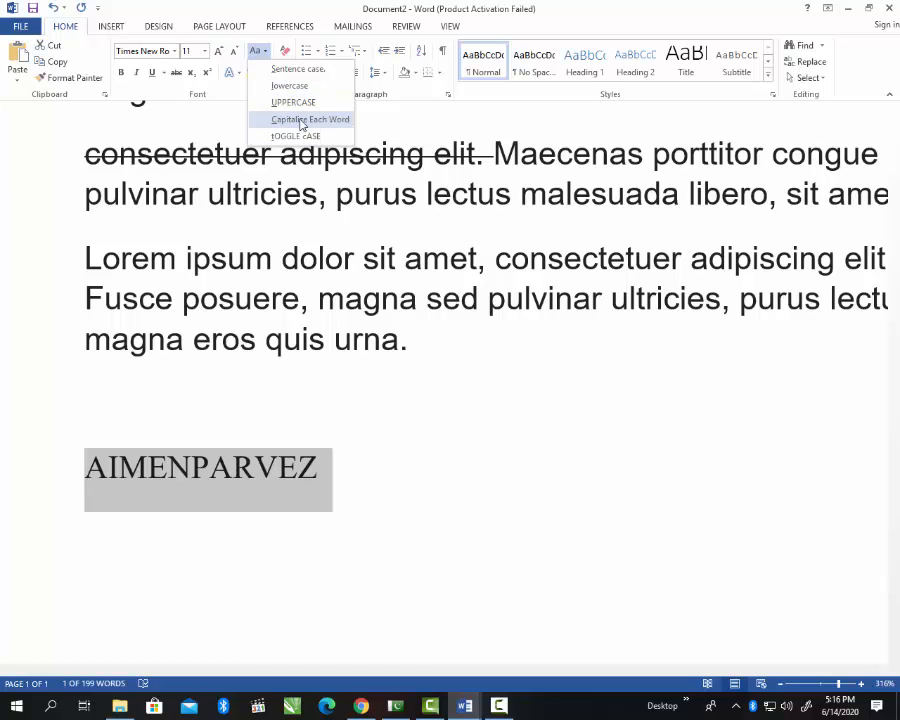
pyautogui.click(302, 120)
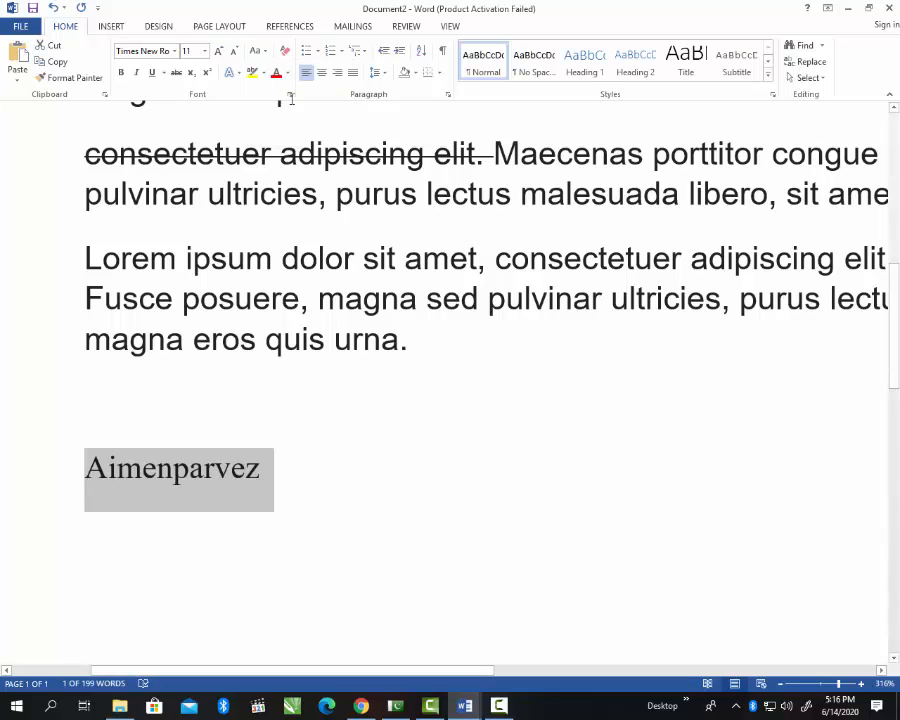
# Step: Apply tOGGLE cASE to the name, then cycle its case three times with Shift+F3
pyautogui.click(262, 51)
pyautogui.click(304, 120)
pyautogui.click(266, 52)
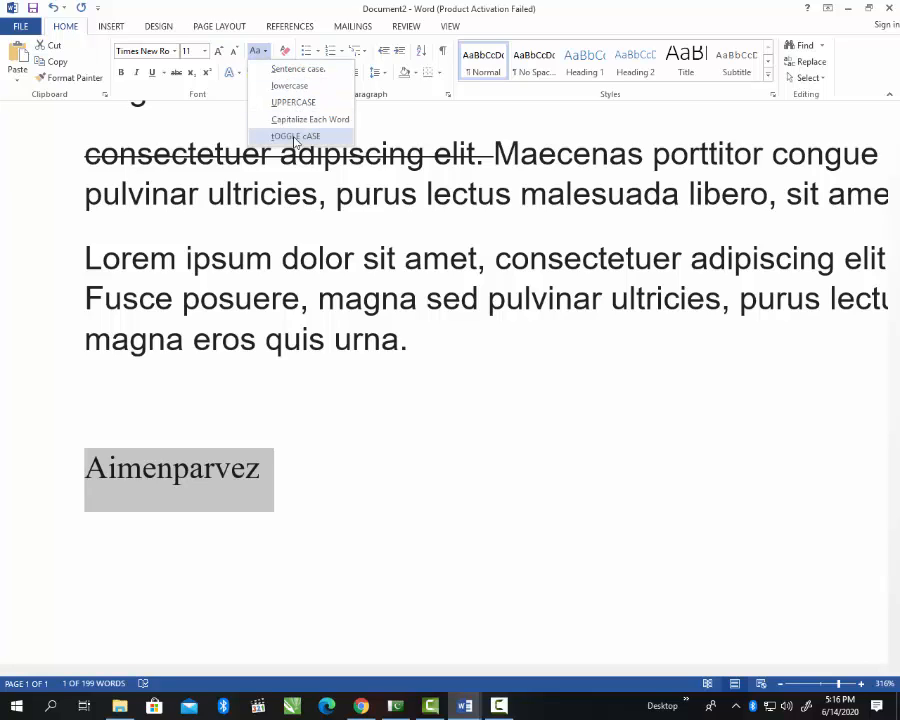
pyautogui.click(295, 137)
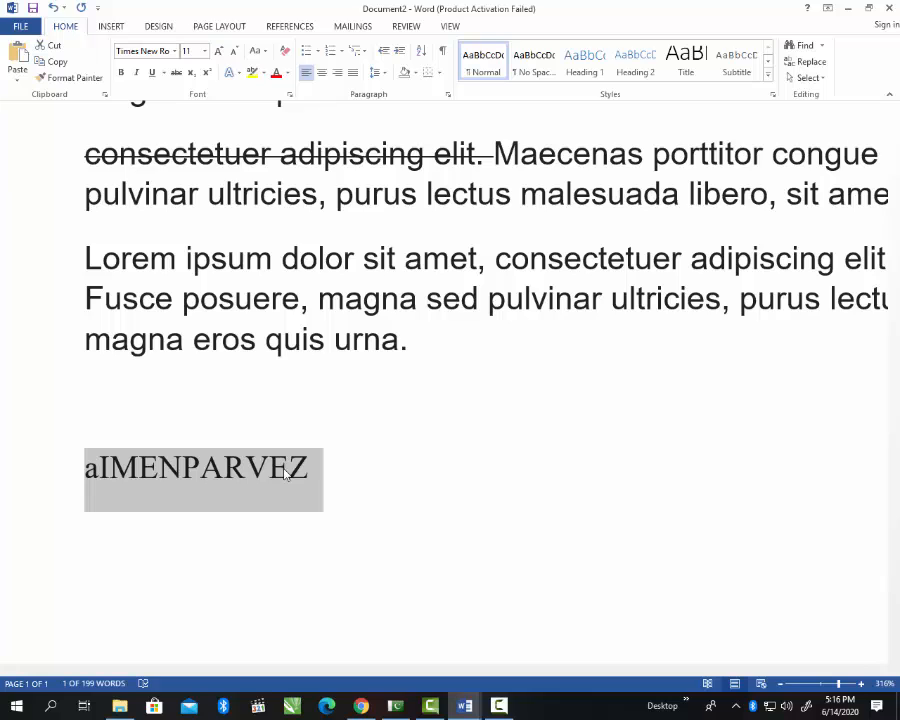
pyautogui.hotkey('shift', 'F3')
pyautogui.hotkey('shift', 'F3')
pyautogui.hotkey('shift', 'F3')
pyautogui.hotkey('shift', 'F3')
pyautogui.hotkey('shift', 'F3')
pyautogui.hotkey('shift', 'F3')
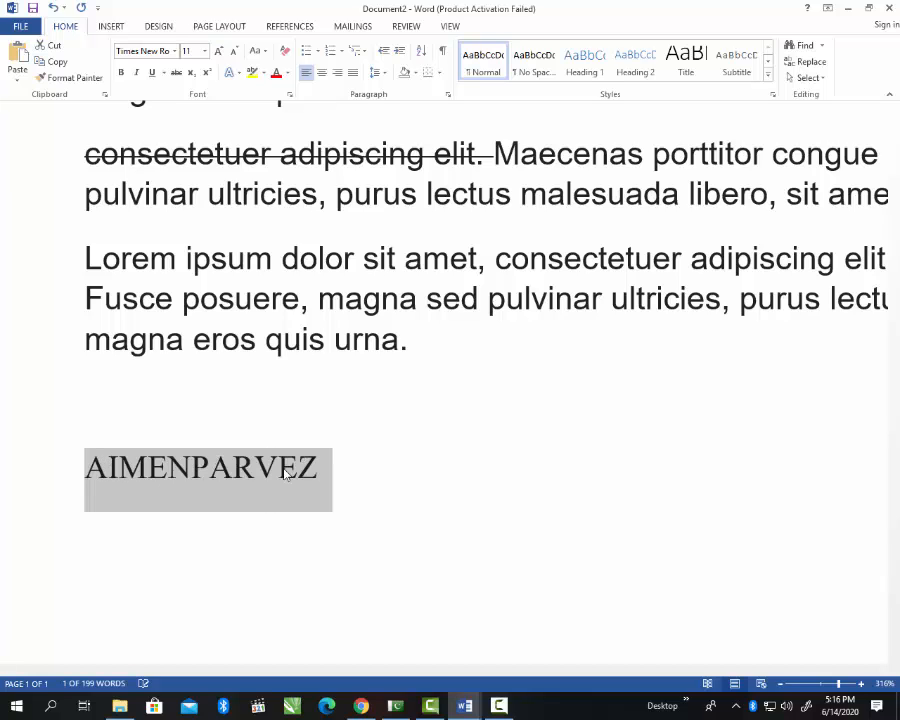
pyautogui.hotkey('shift', 'F3')
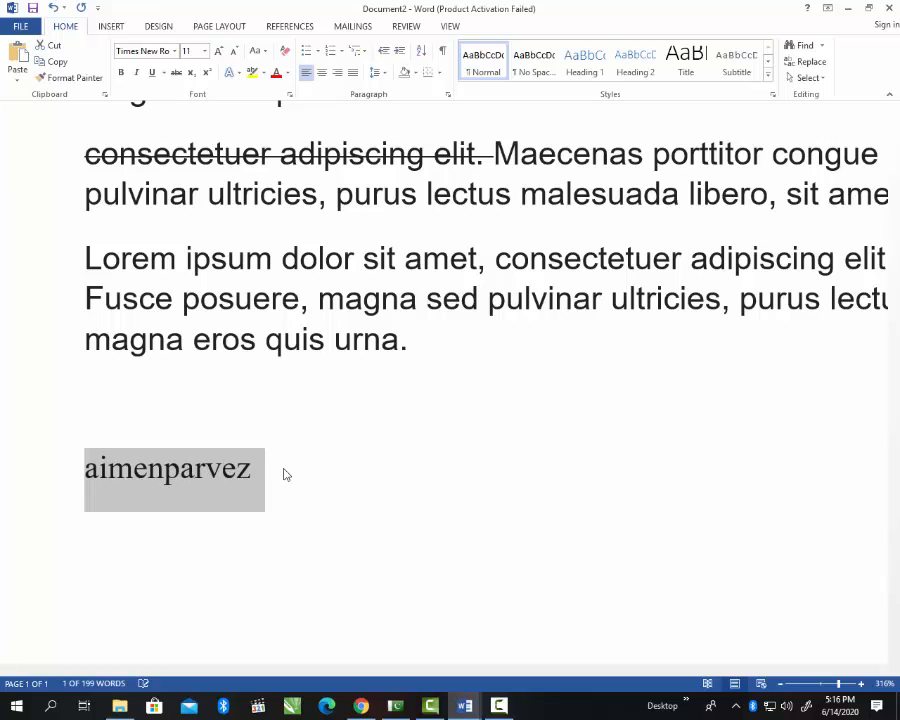
pyautogui.hotkey('shift', 'F3')
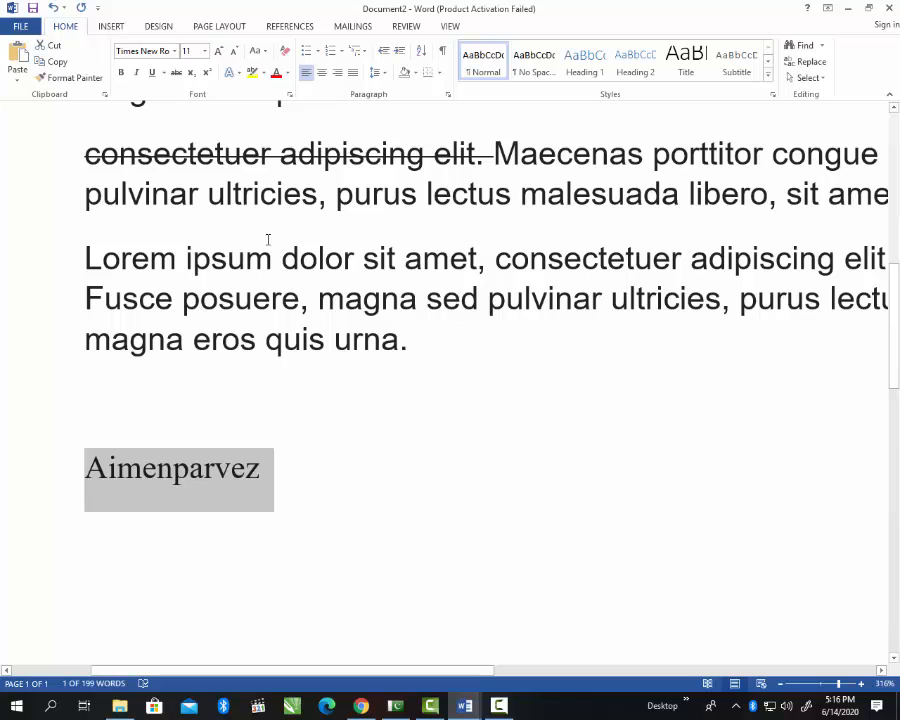
pyautogui.click(241, 76)
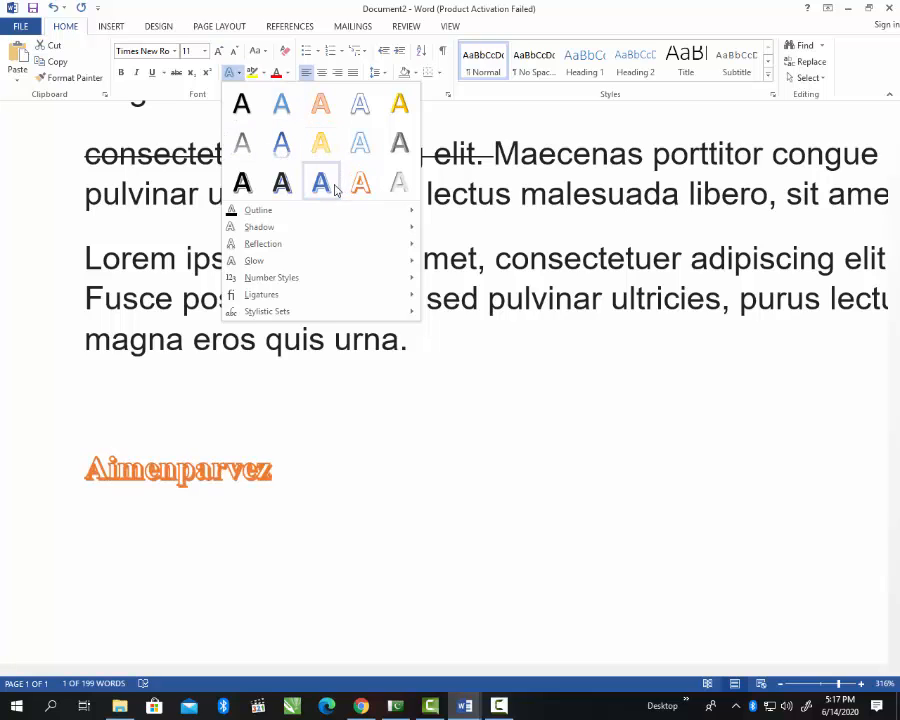
pyautogui.moveTo(355, 227)
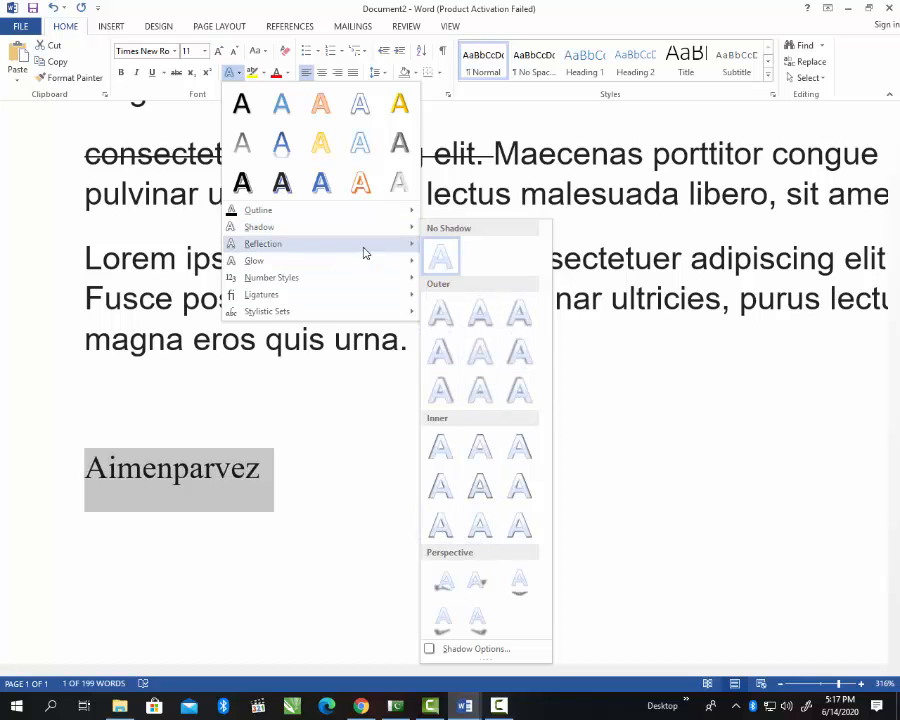
pyautogui.moveTo(406, 261)
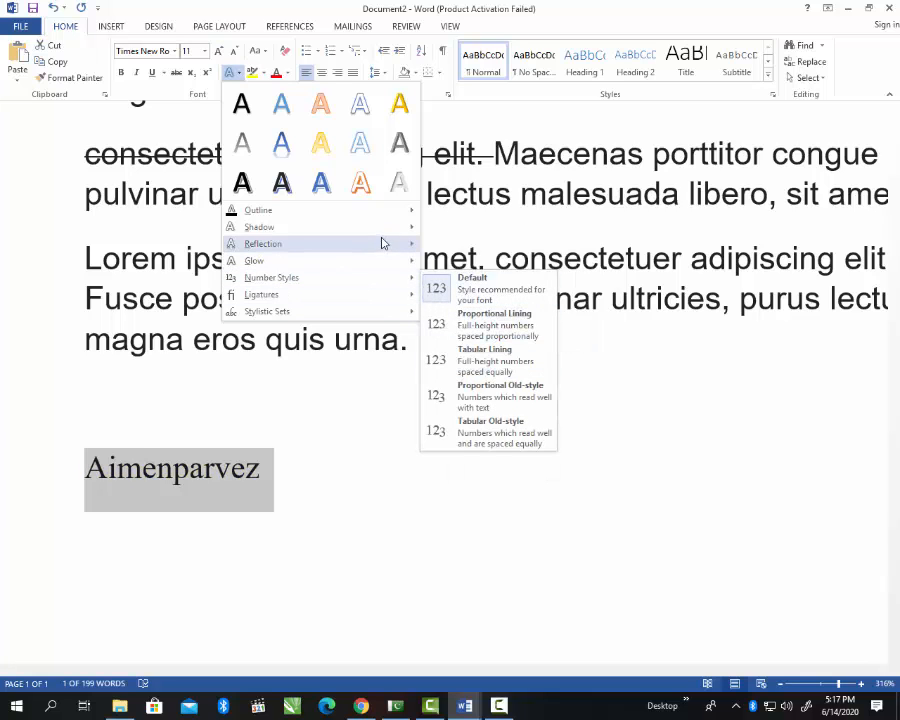
pyautogui.moveTo(386, 229)
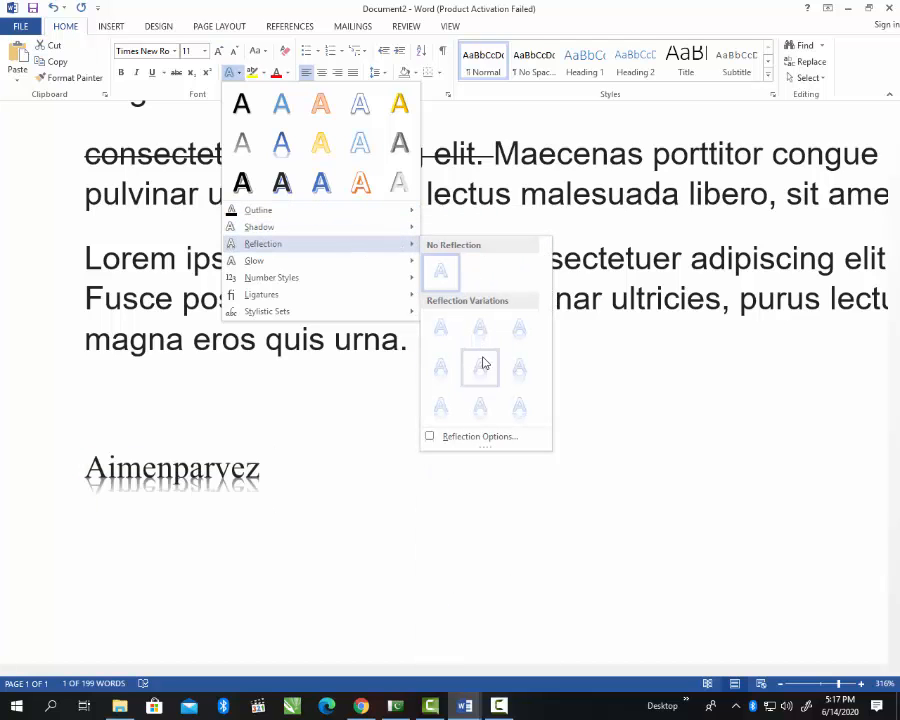
pyautogui.press('Escape')
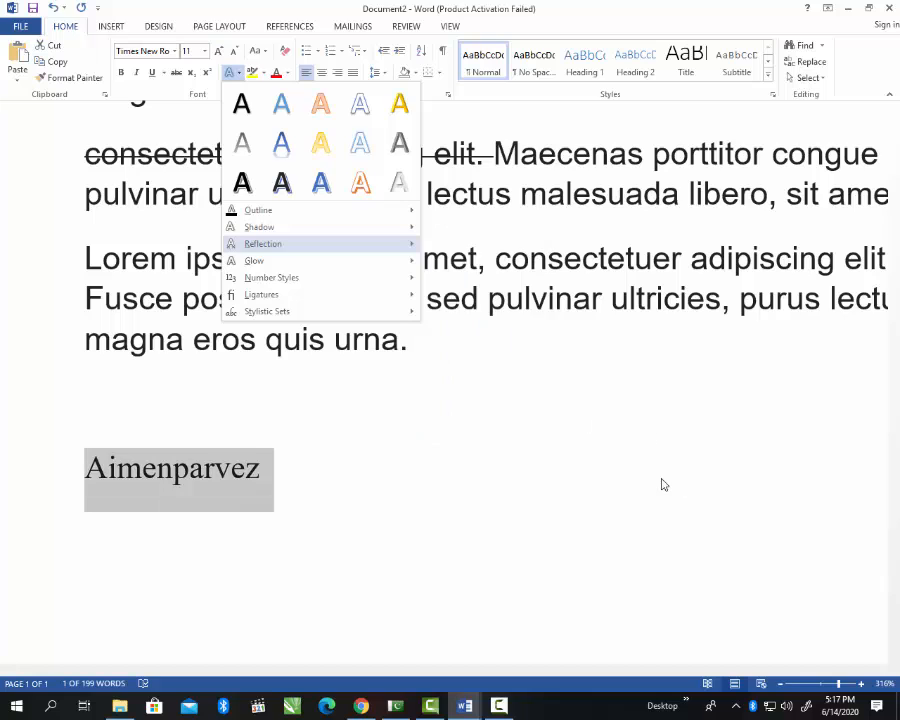
pyautogui.press('Escape')
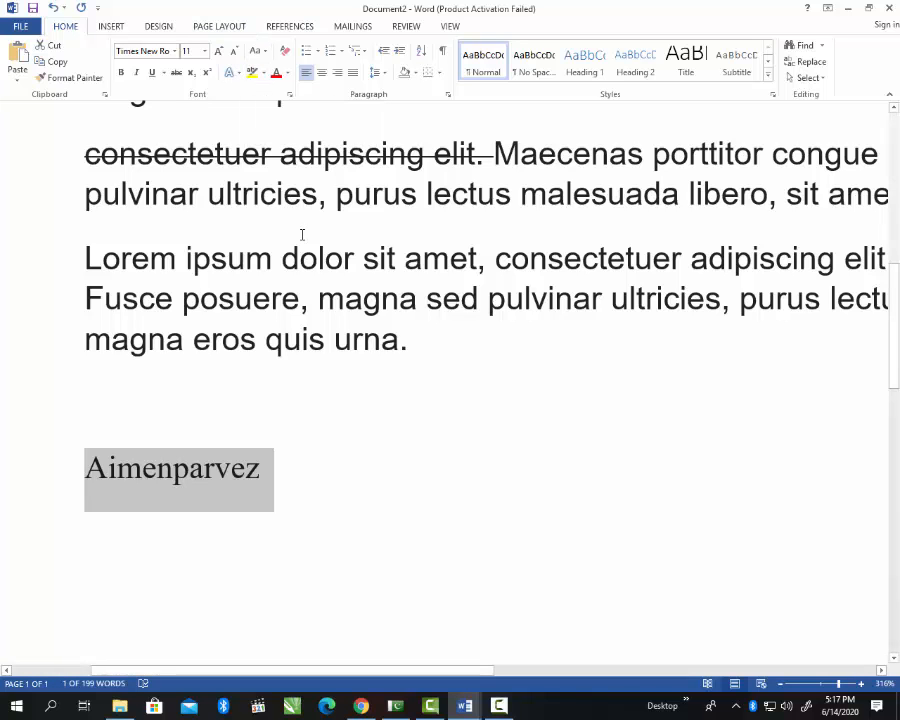
# Step: At about 98% zoom, highlight the second paragraph yellow, then select '1.Lorem ipsum dolor sit amet'
pyautogui.scroll(6, 307, 236)
pyautogui.scroll(-2, 312, 256)
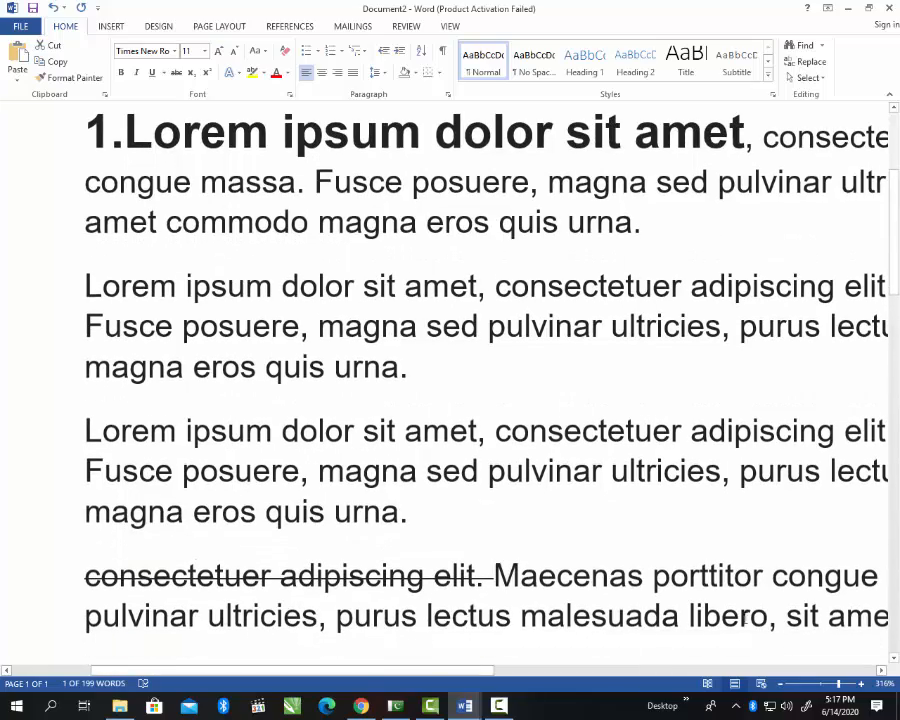
pyautogui.moveTo(823, 692); pyautogui.dragTo(820, 684)
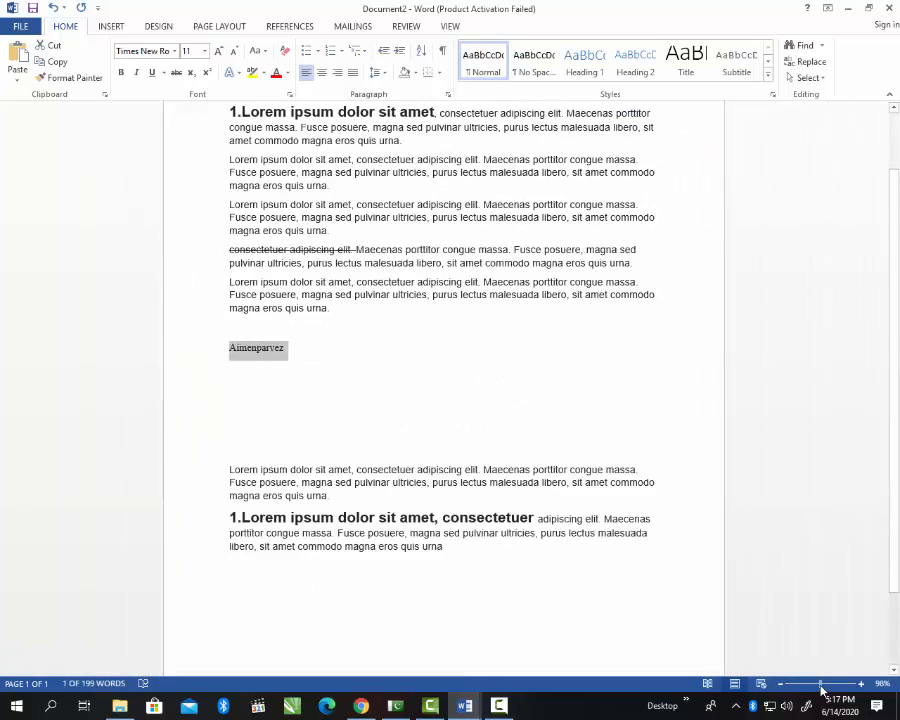
pyautogui.scroll(2, 498, 420)
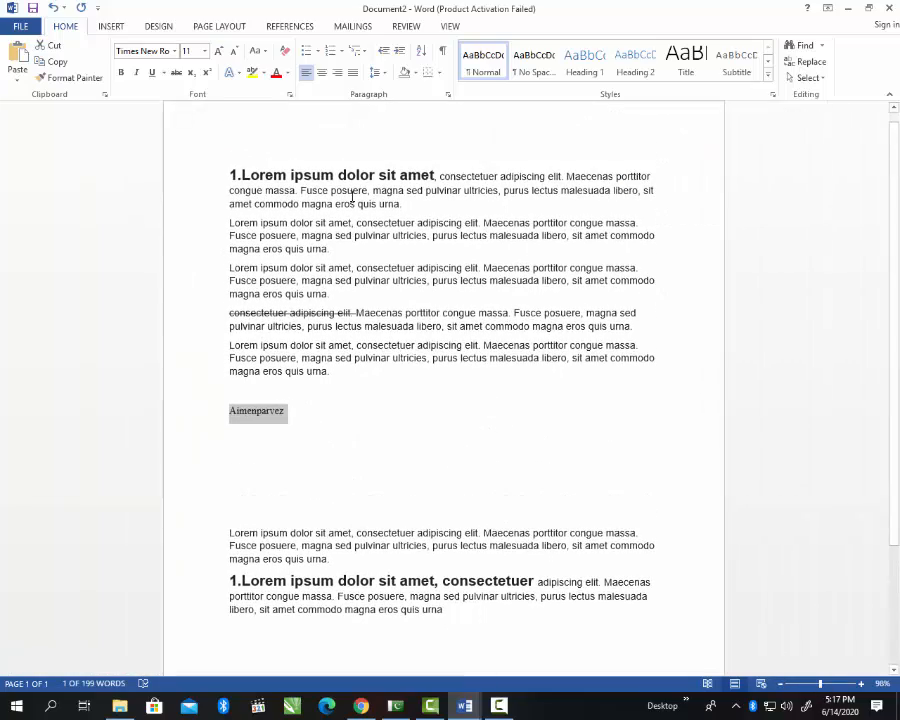
pyautogui.click(354, 190)
pyautogui.moveTo(229, 224); pyautogui.dragTo(329, 248)
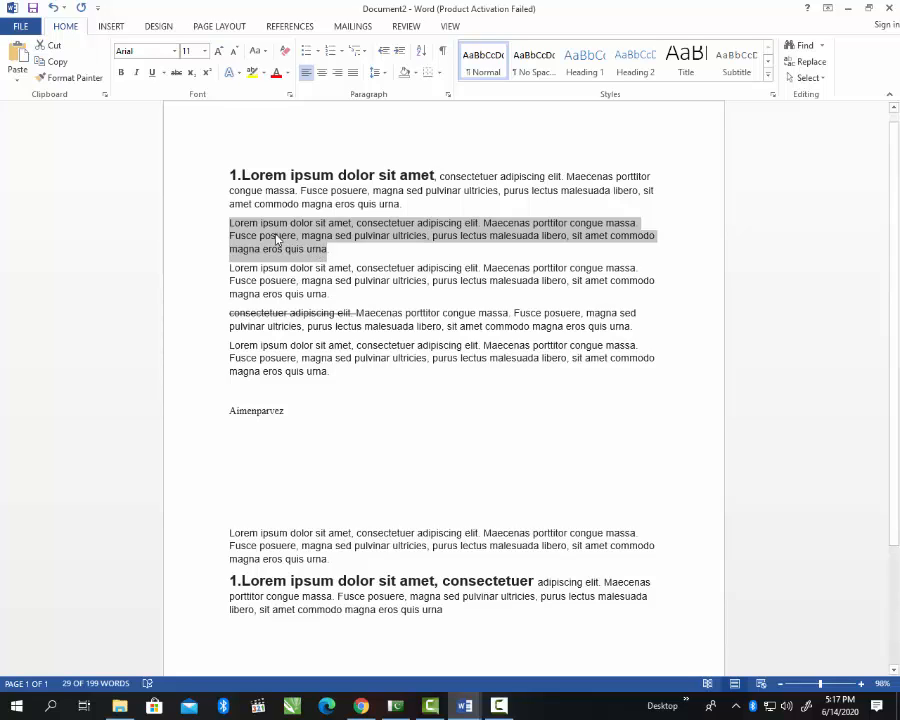
pyautogui.click(252, 72)
pyautogui.click(308, 358)
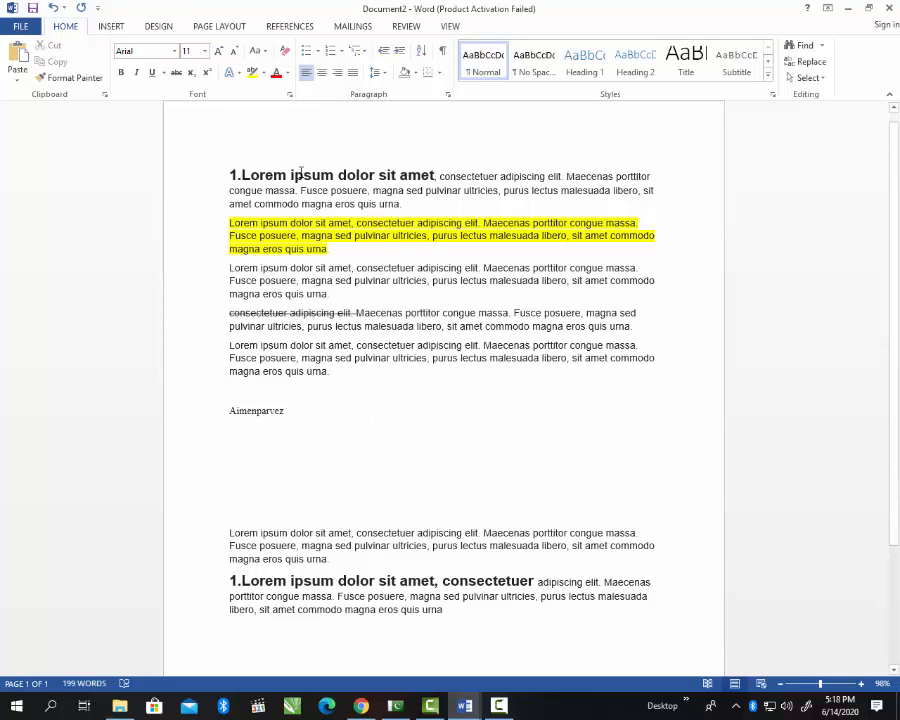
pyautogui.moveTo(229, 174); pyautogui.dragTo(437, 178)
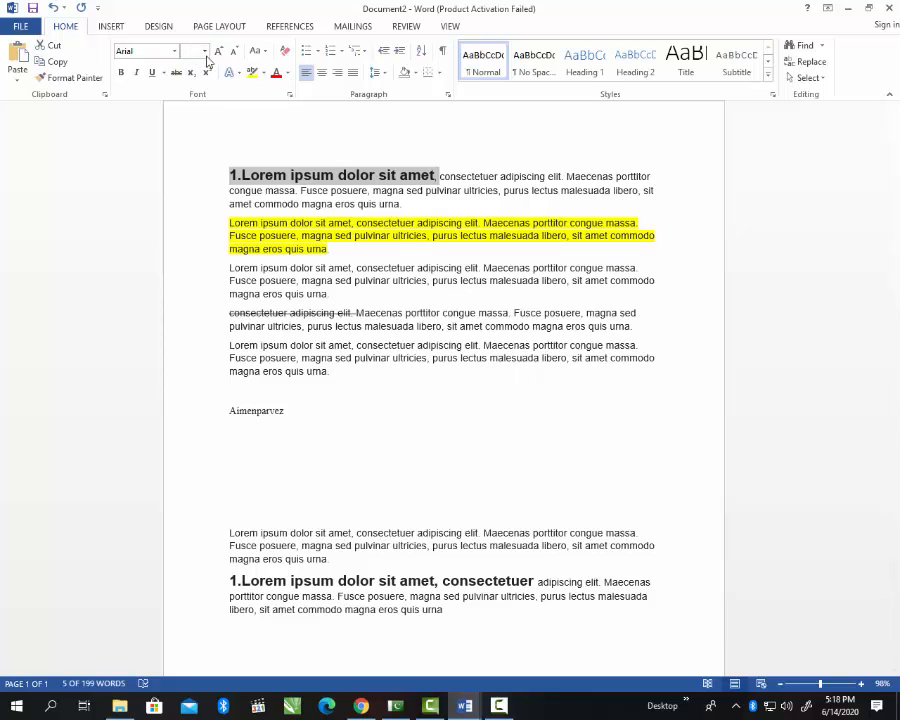
# Step: Clear all formatting from the bold heading '1.Lorem ipsum dolor sit amet'
pyautogui.click(283, 57)
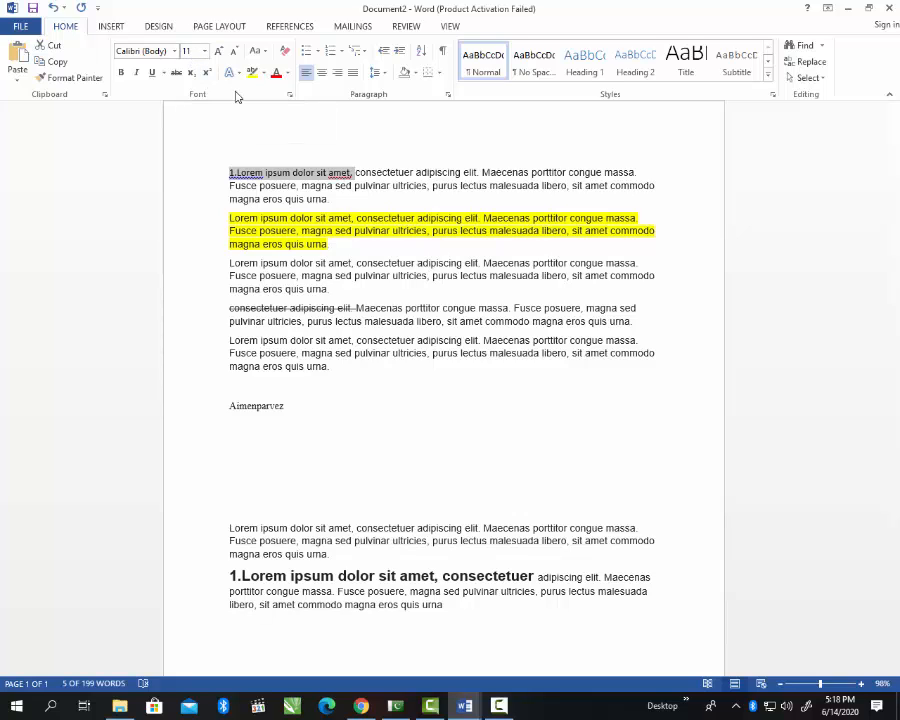
pyautogui.click(337, 289)
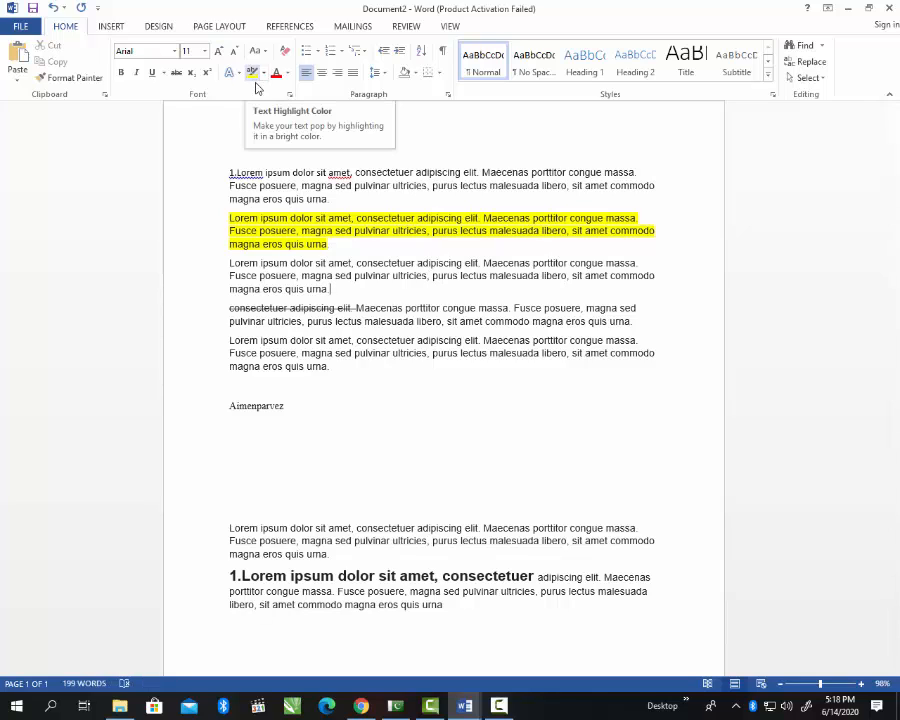
# Step: Colour the third paragraph's text green after briefly trying blue
pyautogui.moveTo(341, 289); pyautogui.dragTo(228, 263)
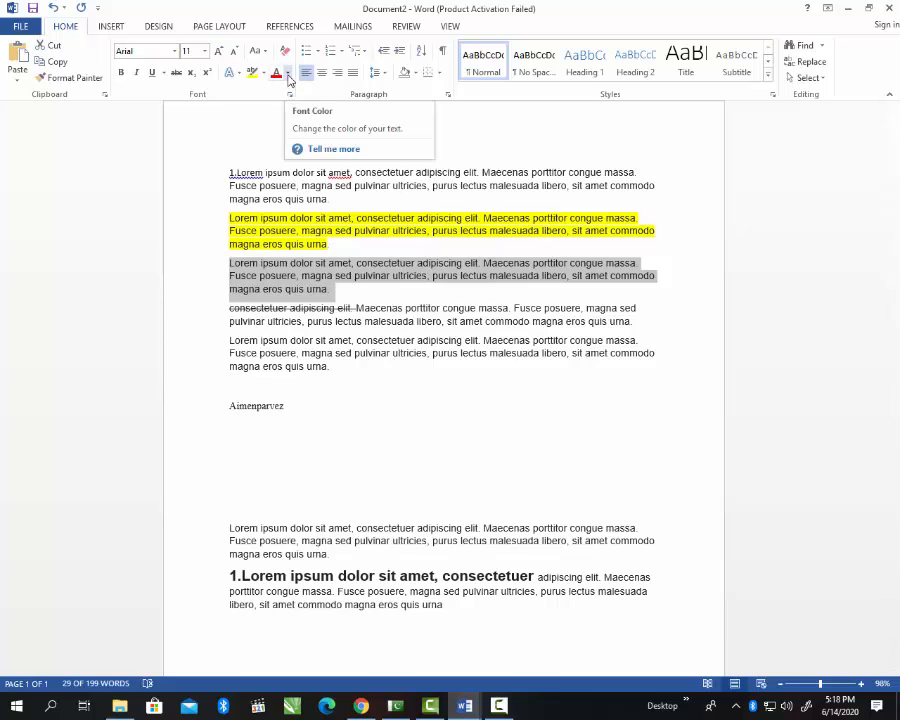
pyautogui.click(288, 75)
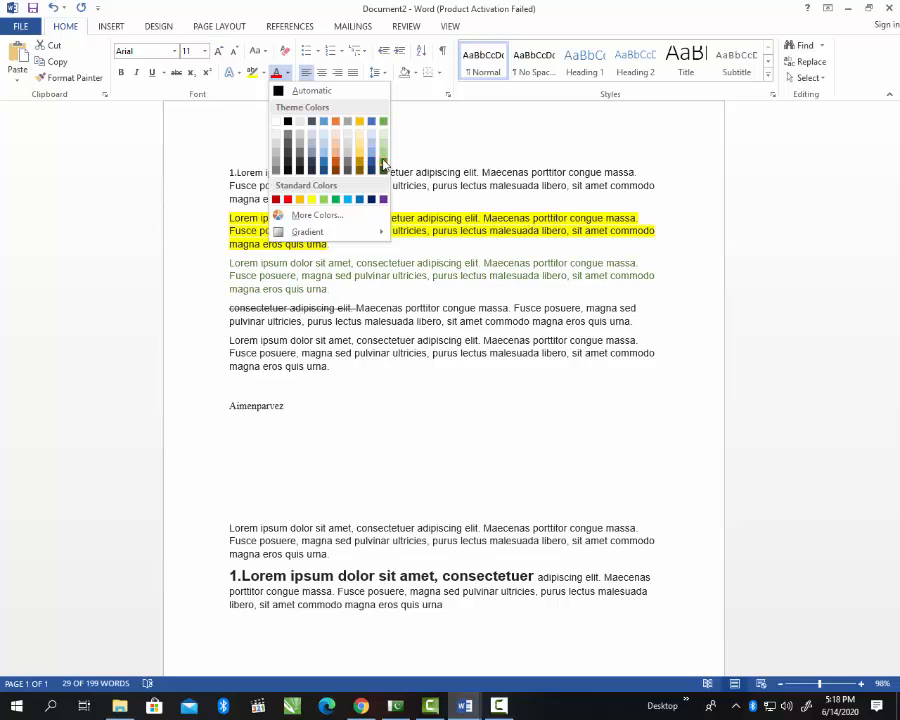
pyautogui.click(323, 176)
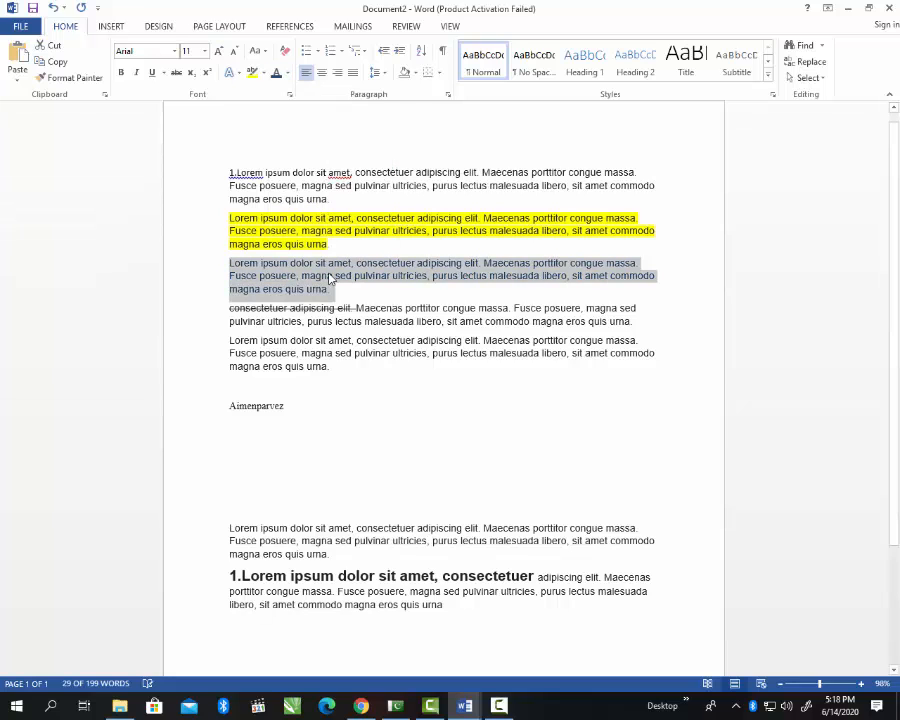
pyautogui.click(287, 73)
pyautogui.click(335, 199)
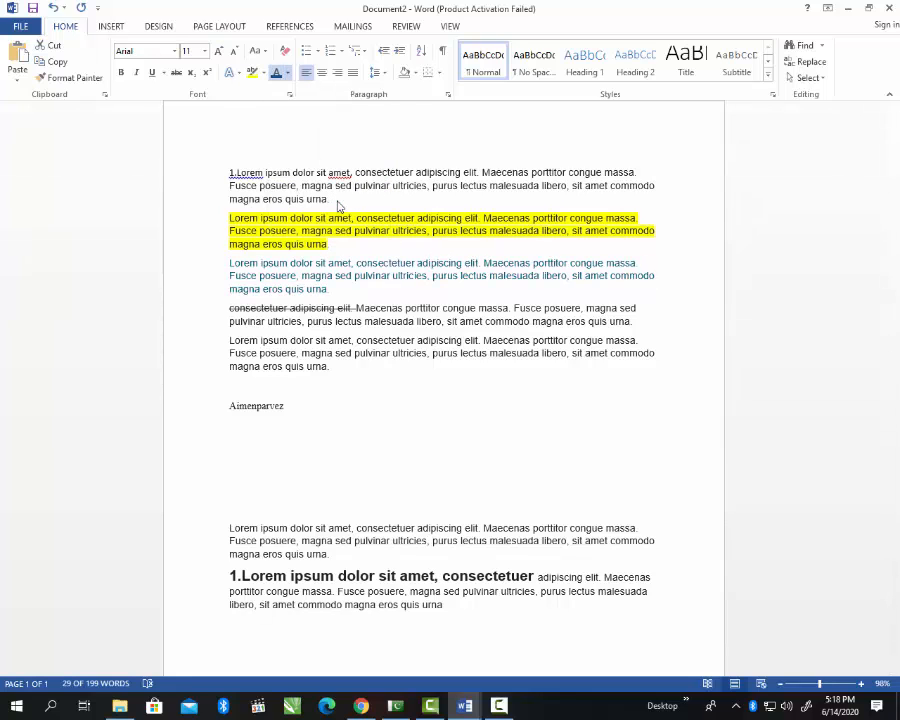
pyautogui.click(331, 353)
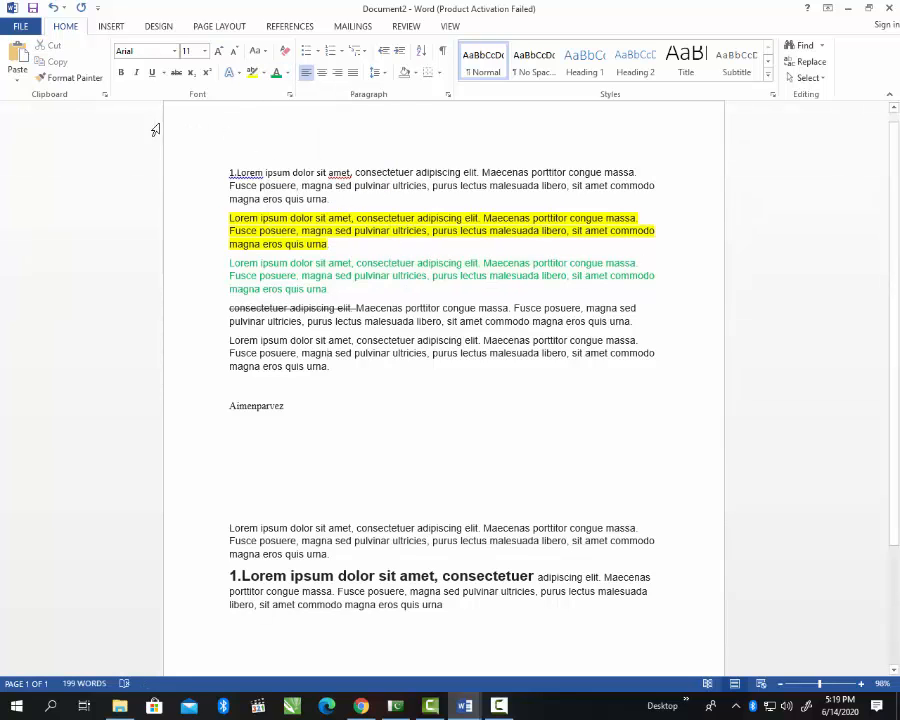